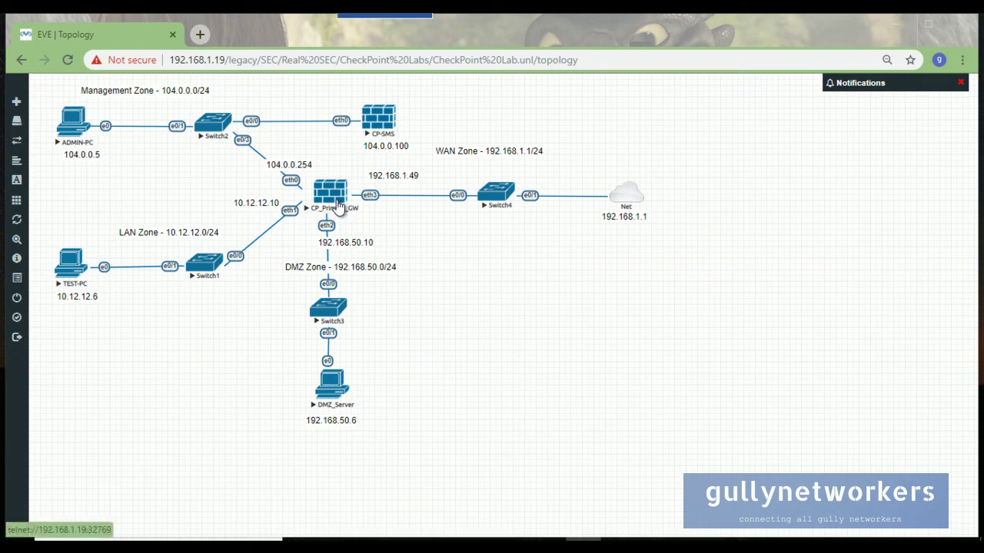
Step: Select the CP_Primary_GW and Switch4 nodes in the topology, then clear the selection
left_click(338, 204, "ctrl")
left_click(477, 200, "ctrl")
left_click(538, 202)
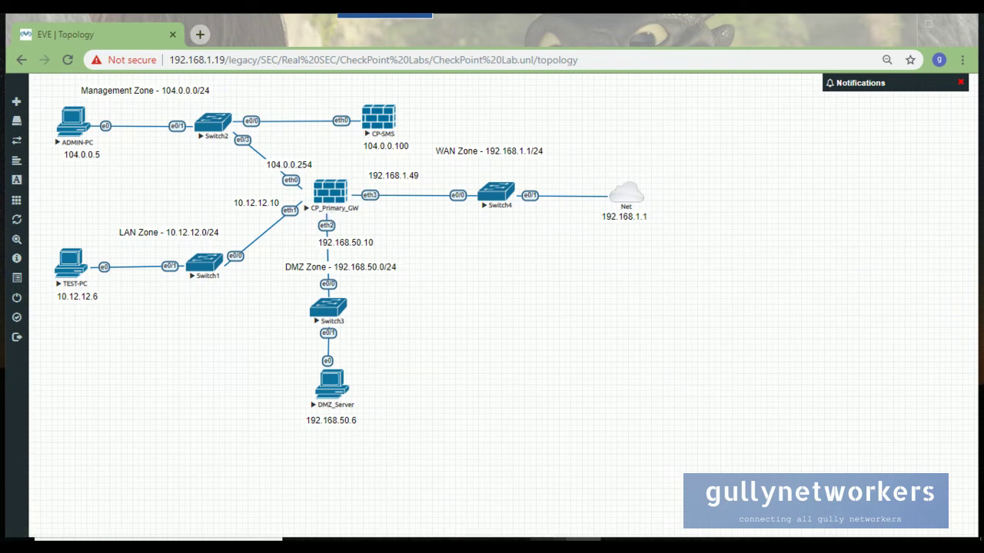
Step: Bring the CP_Primary_GW PuTTY console forward, move it aside, and log in as admin
mouse_move(372, 541)
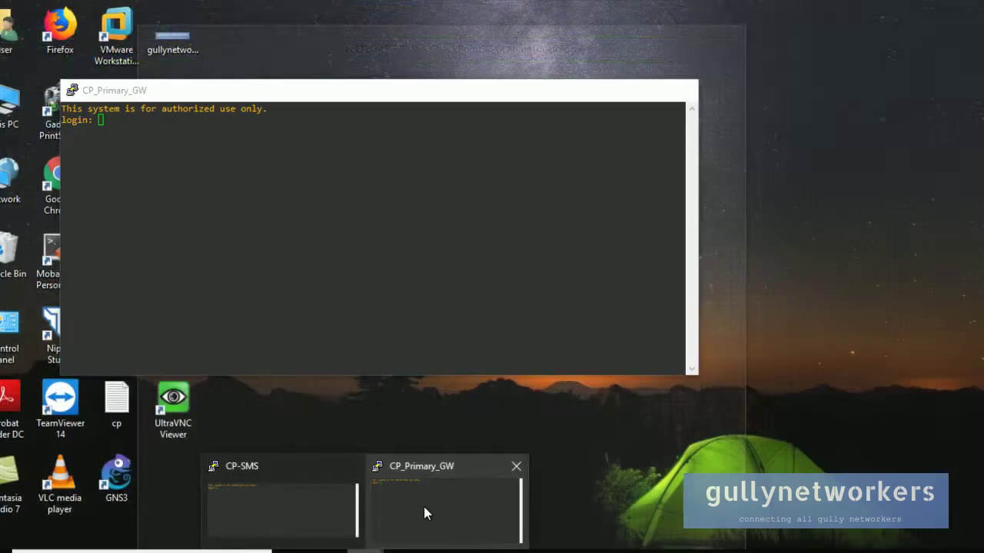
left_click(423, 512)
left_click_drag(326, 100, 593, 233)
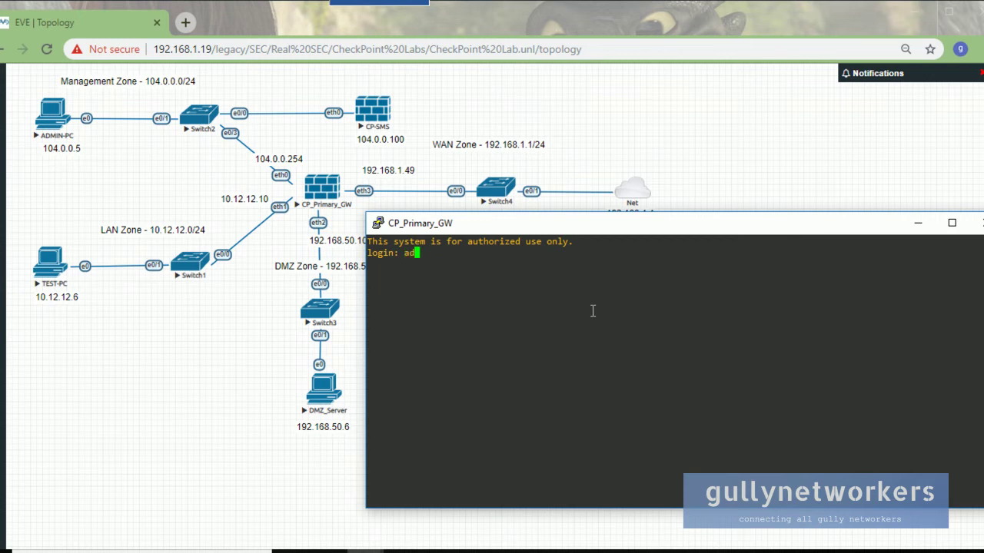
key("Return")
key("Return")
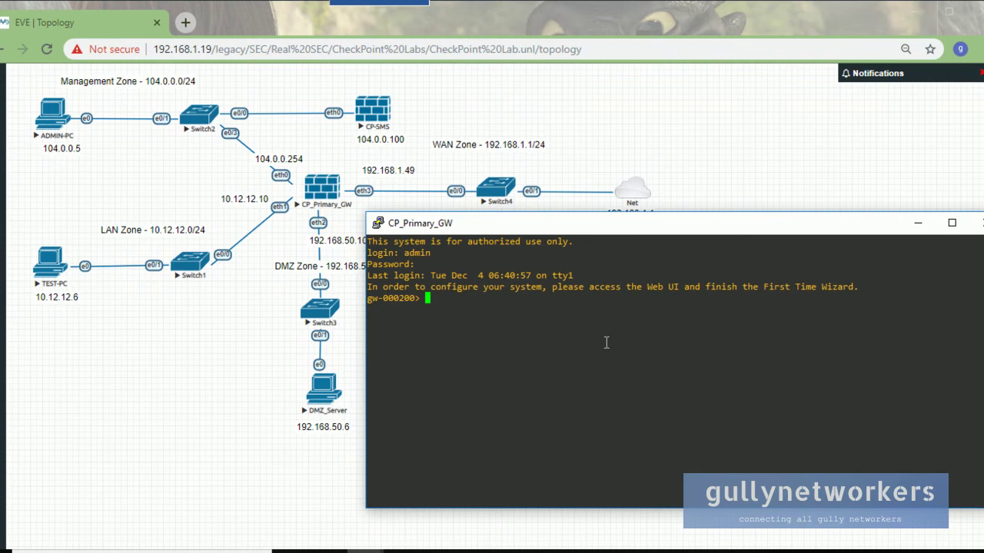
left_click_drag(374, 287, 867, 287)
left_click(611, 317)
Step: Run show interface eth0 and highlight its IPv4 address 192.168.1.1/24
type("show inter")
key("Tab")
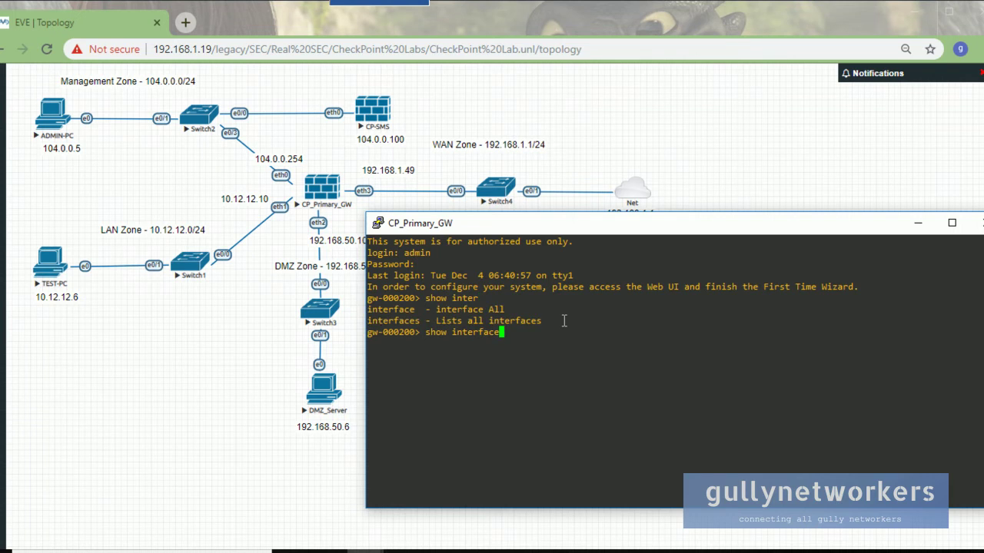
type("wt")
key("Tab")
key("BackSpace")
key("Tab")
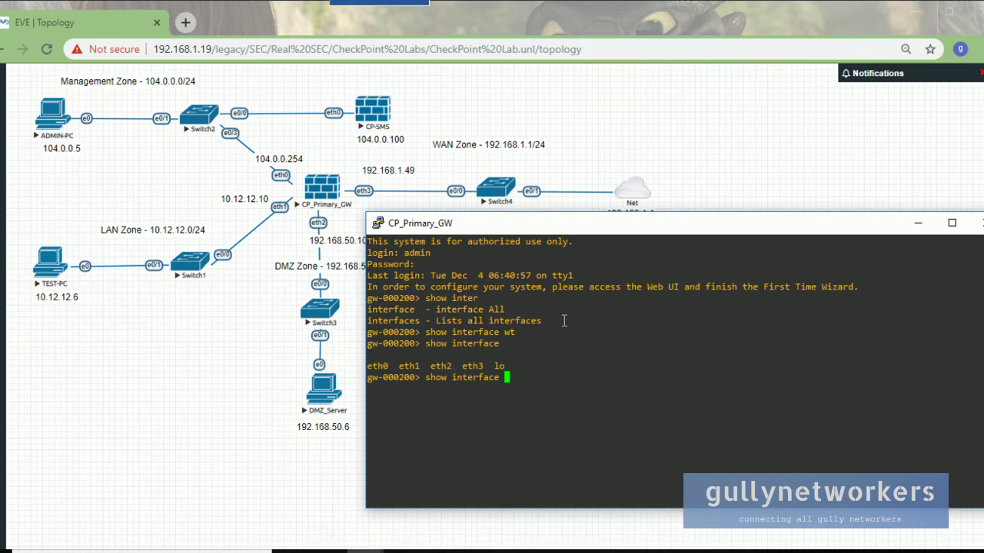
type("eth0")
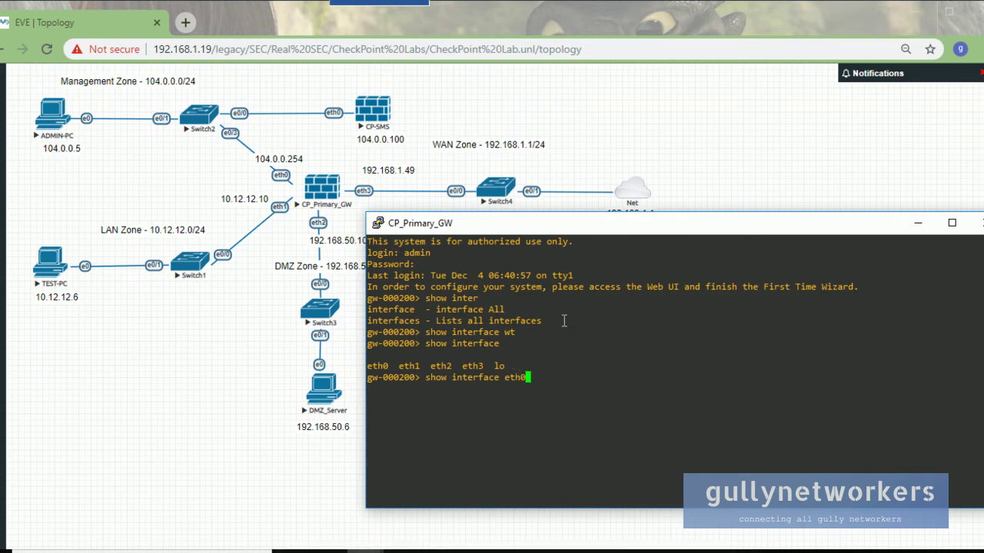
key("Return")
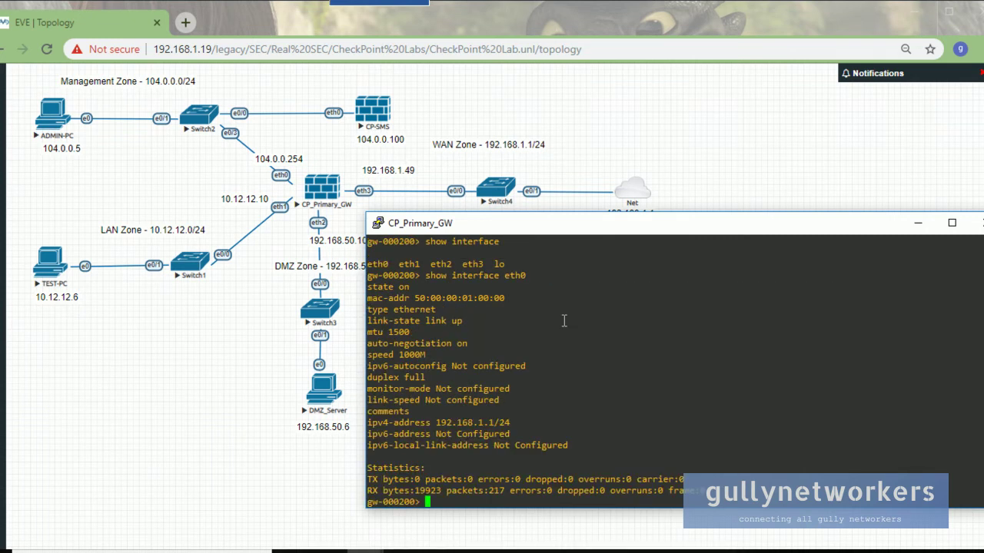
left_click_drag(435, 425, 571, 422)
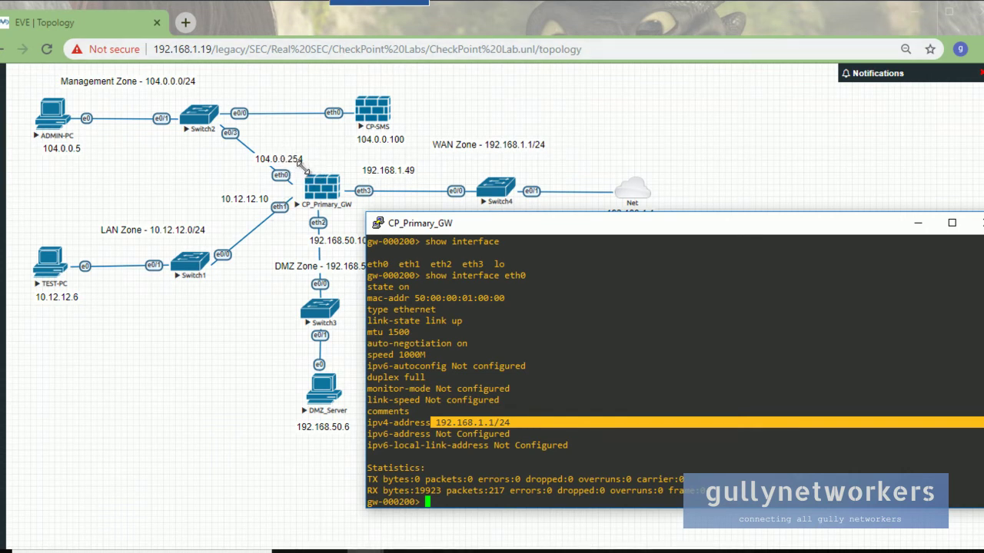
Step: Start a set interface eth0 command at a fresh prompt and list eth0's settable options
left_click(578, 347)
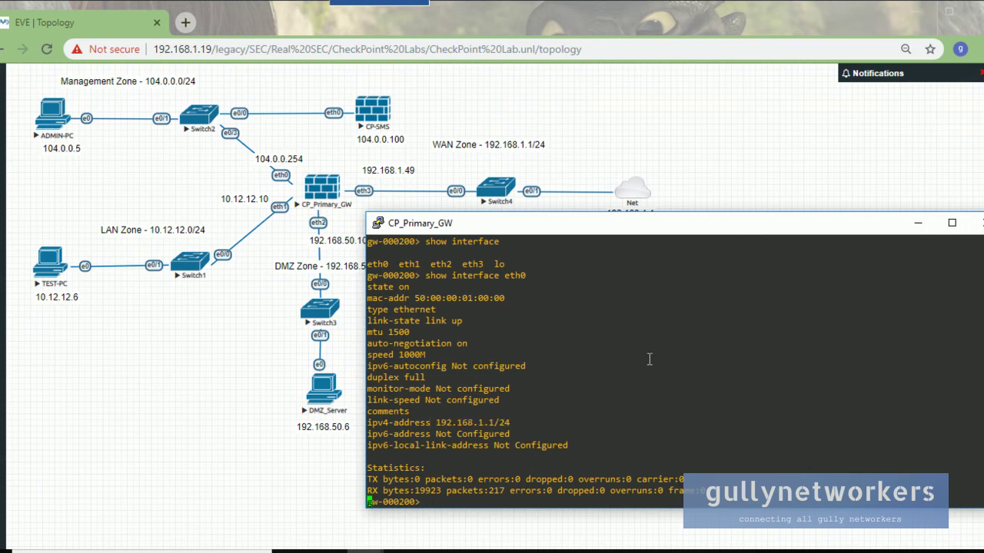
key("Return")
key("Return")
type("set")
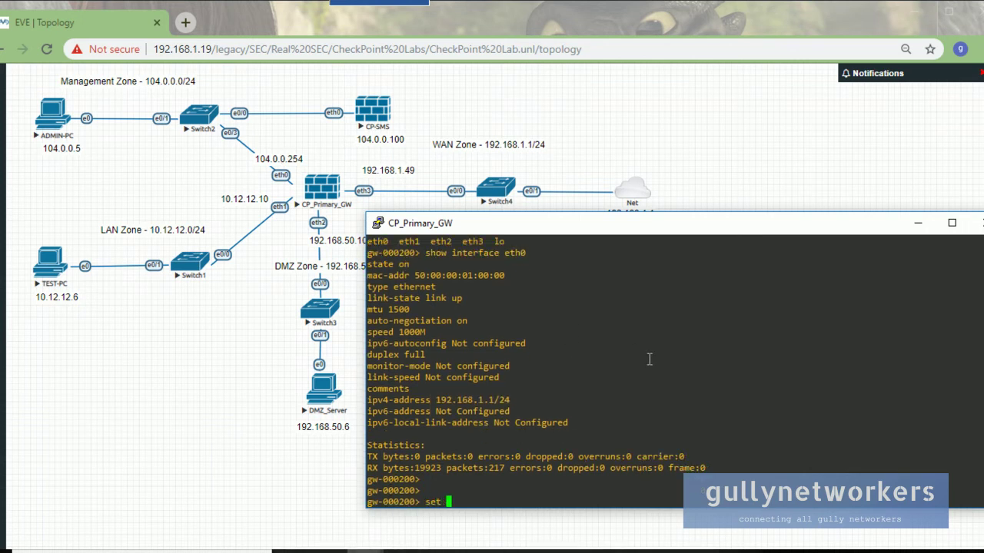
key("Tab")
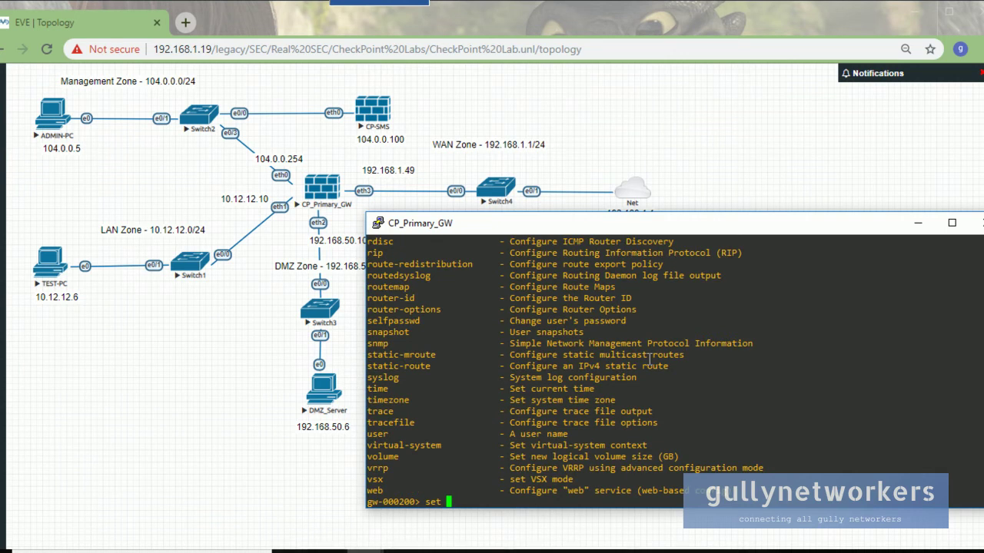
type("inter")
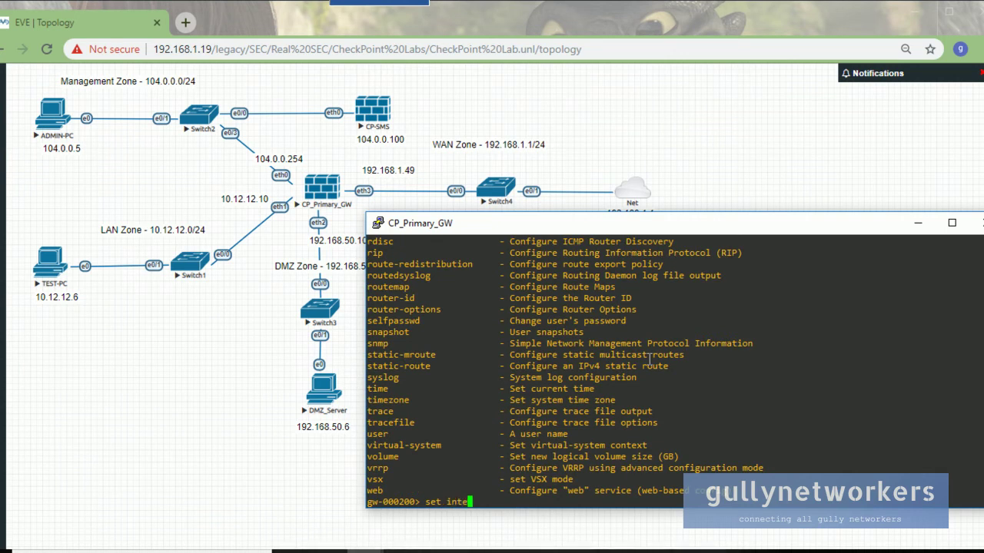
key("Tab")
key("Tab")
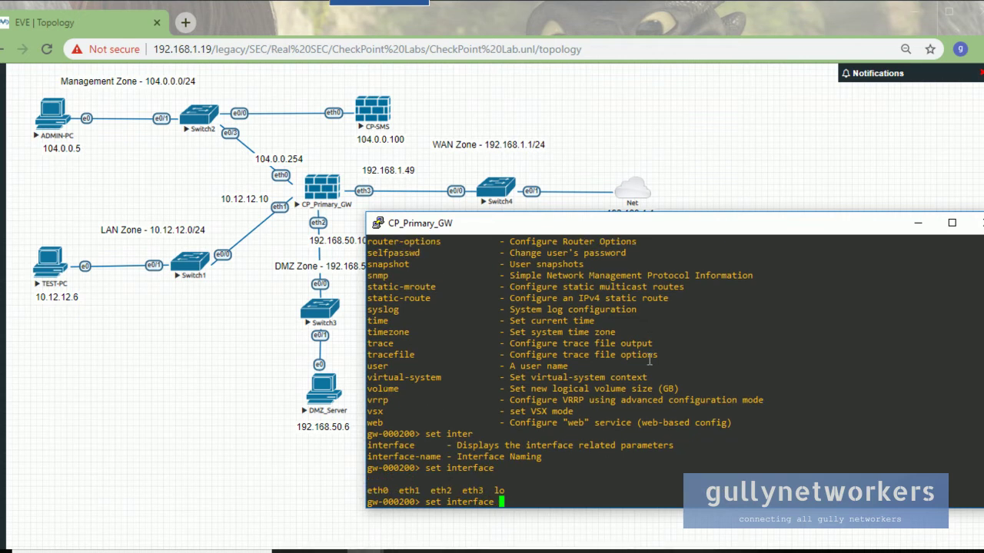
type("eth0")
key("Tab")
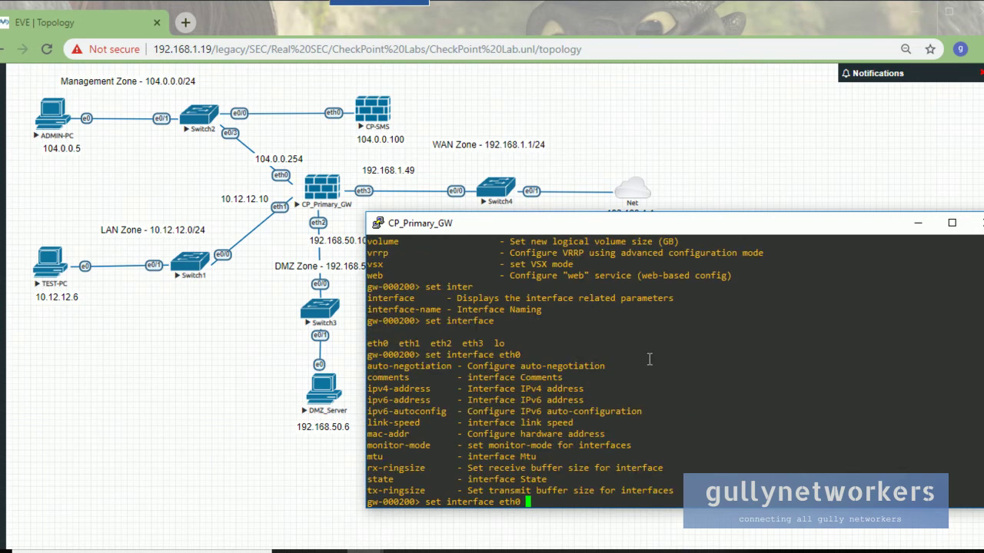
Step: Highlight the ipv4-address option and complete the command to set interface eth0 ipv4-address
left_click_drag(368, 388, 615, 392)
type("ipv4")
key("Tab")
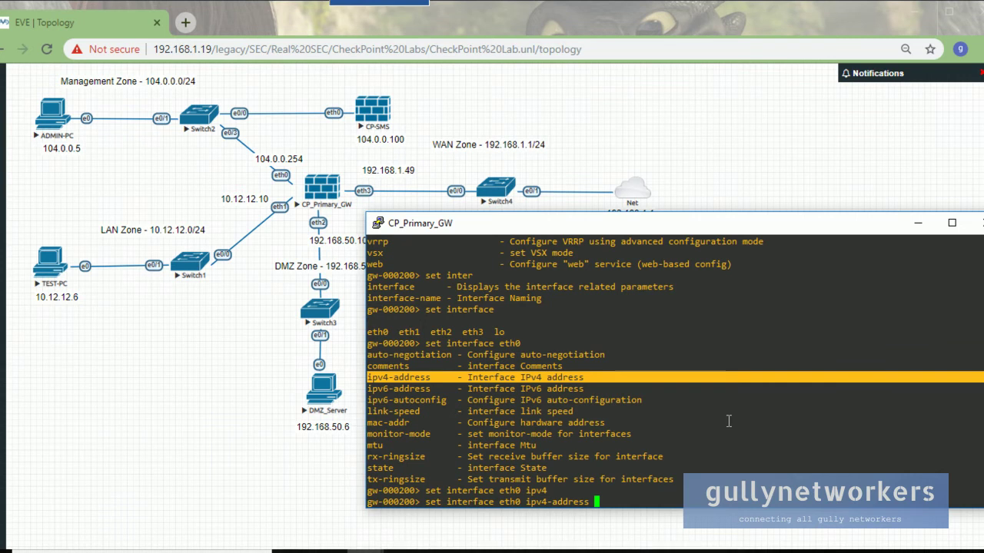
Step: Apply set interface eth0 with IPv4 address 104.0.0.254 and subnet mask 255.255.255.0
key("Tab")
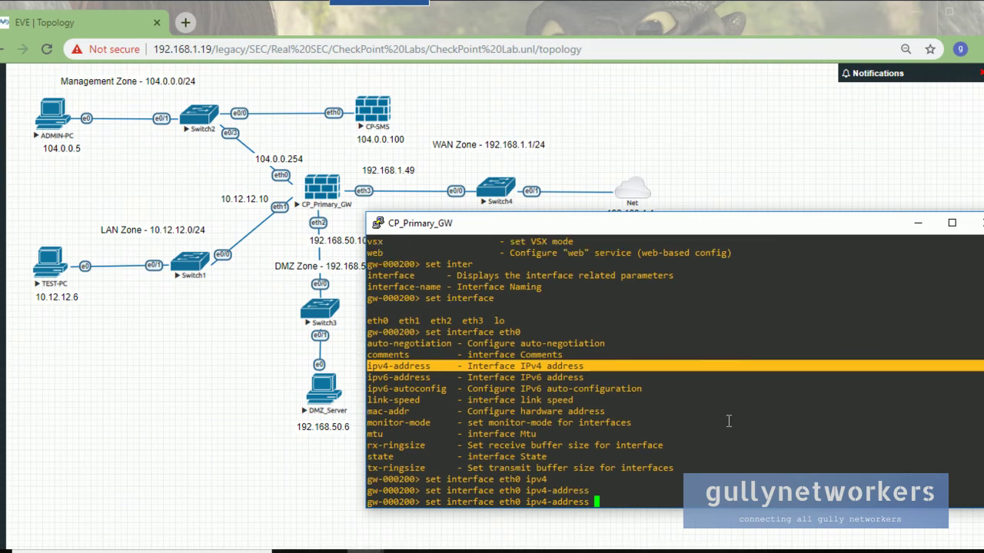
type("104.0.0.254")
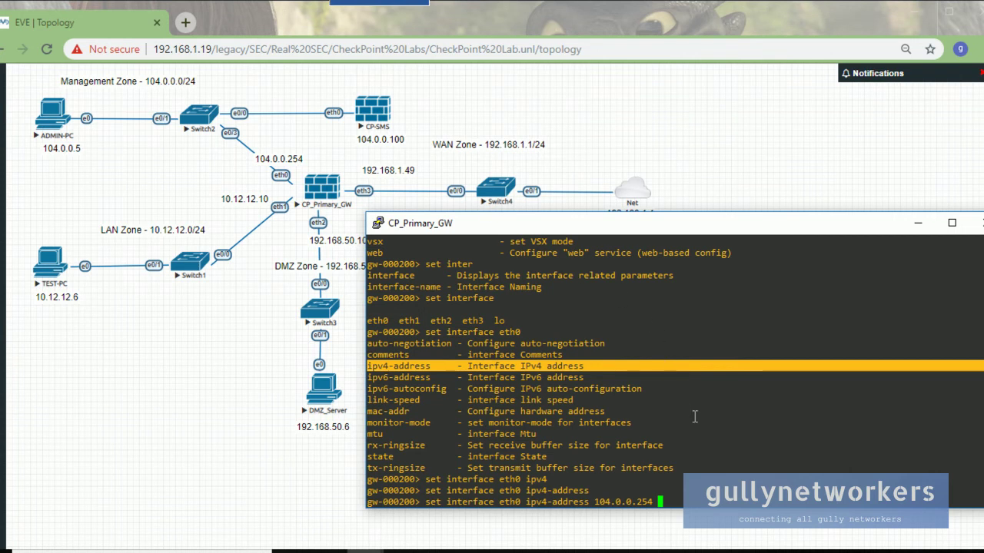
key("Tab")
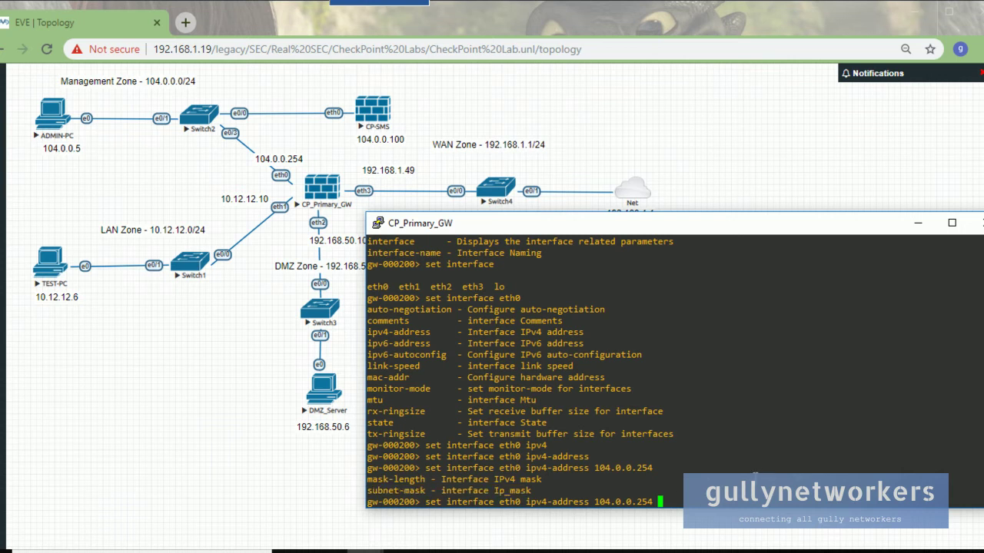
type("sun")
key("Tab")
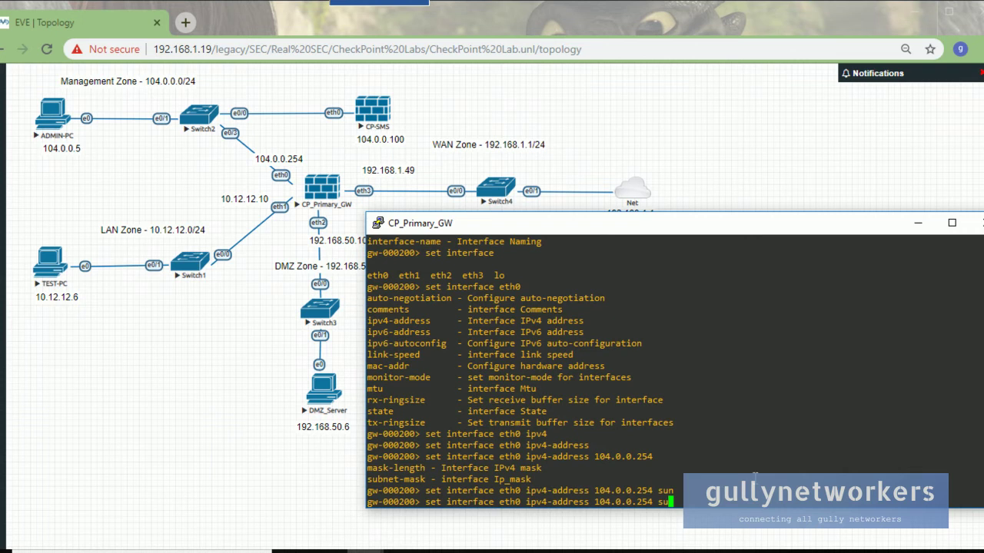
type("b")
key("Tab")
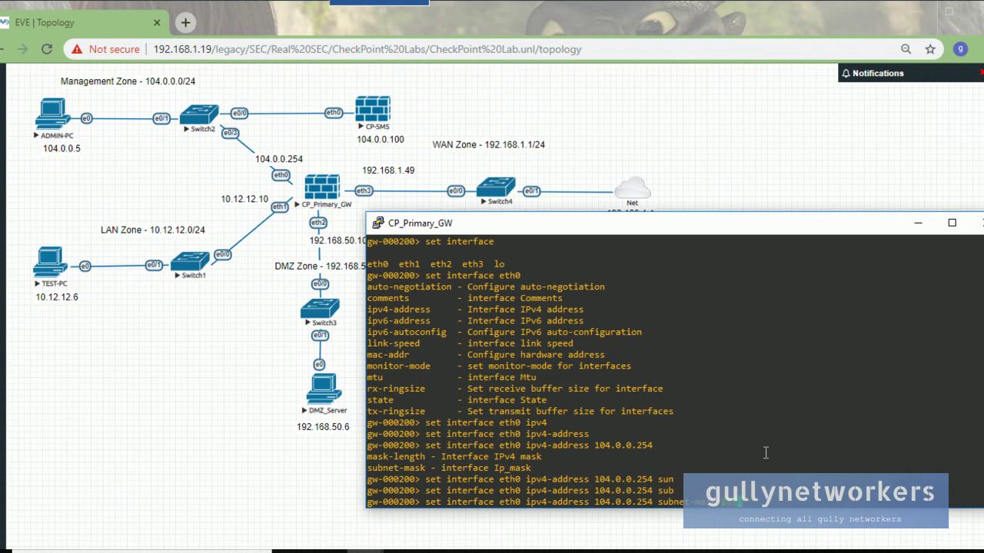
type("55.")
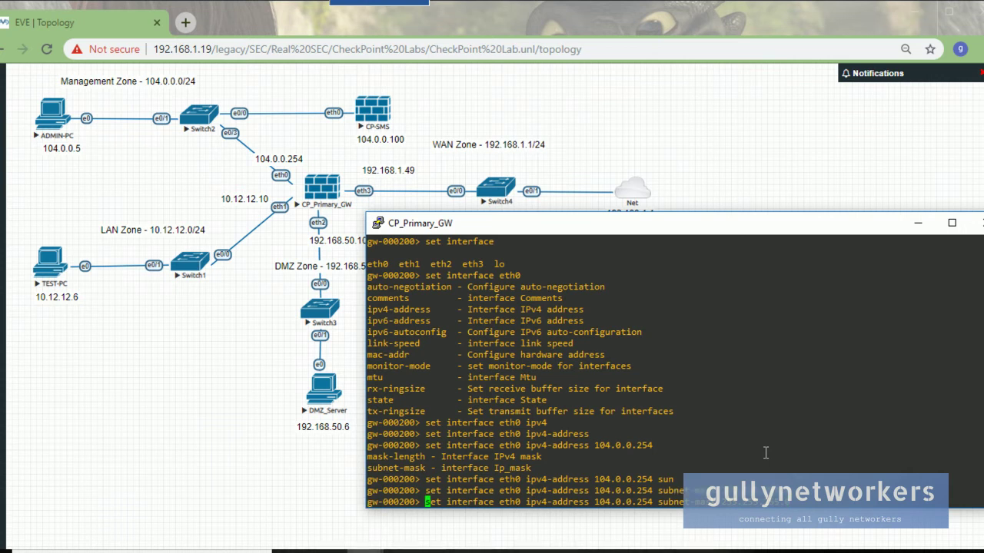
key("Return")
key("Return")
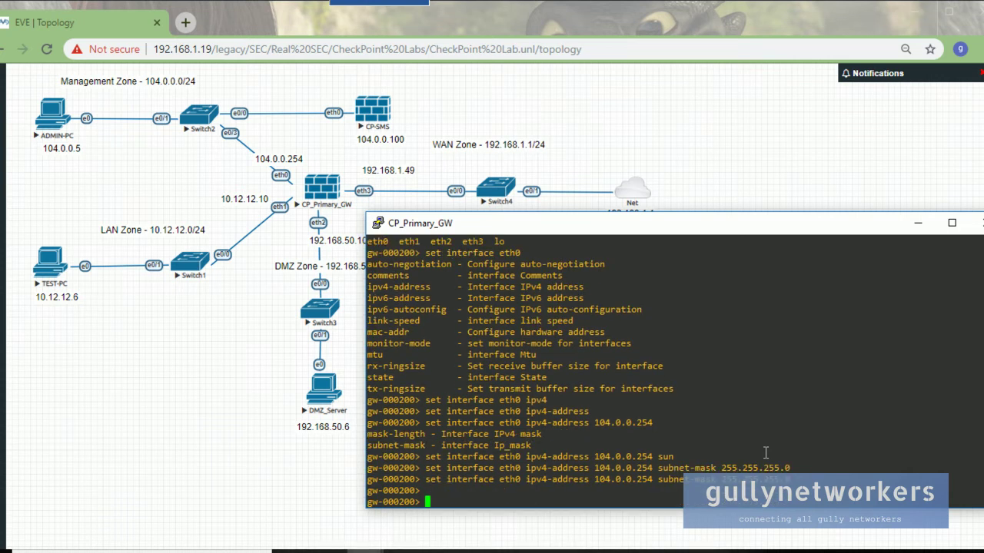
type("show inter")
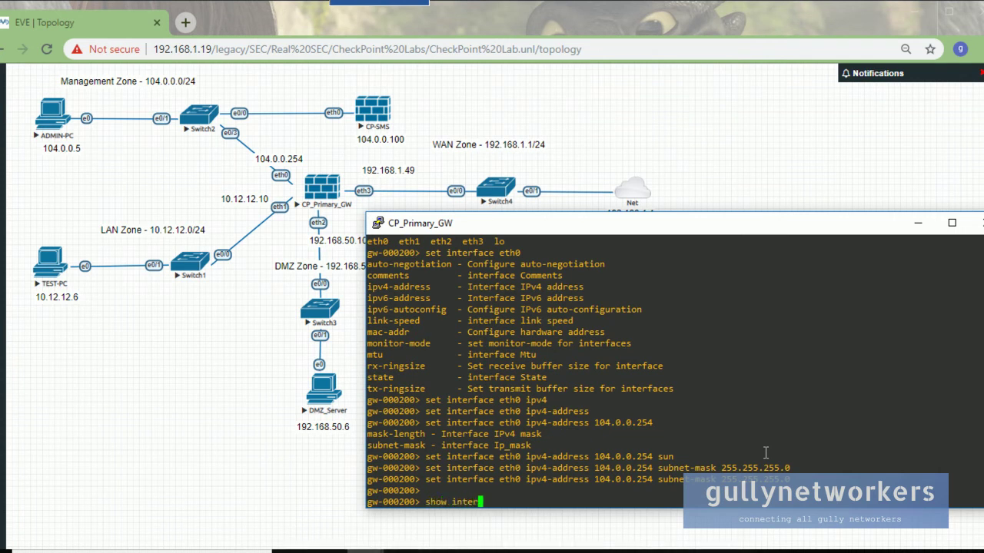
Step: Run show interface eth0 and highlight its reported address 104.0.0.254/24
key("Tab")
type("eth")
key("Tab")
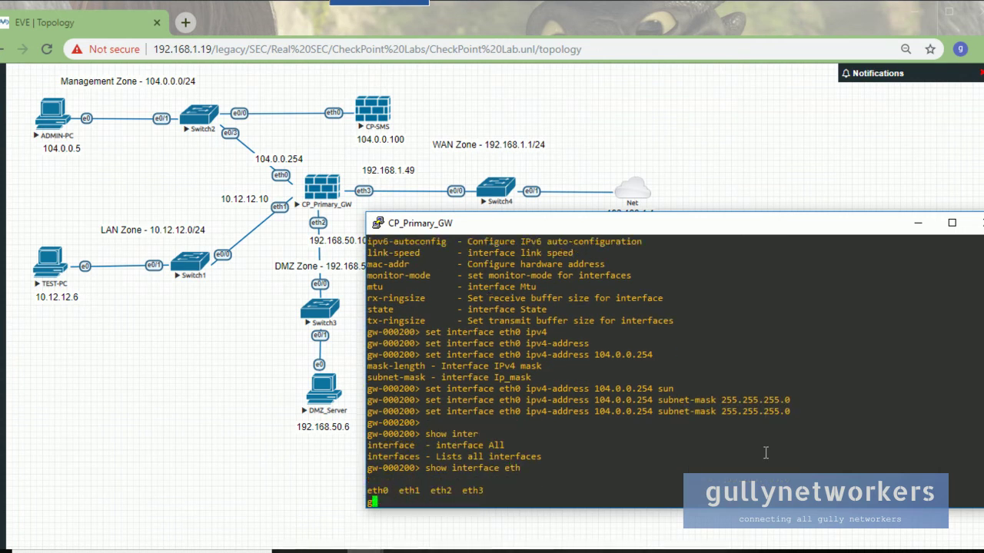
type("000200> show interface eth0")
key("Return")
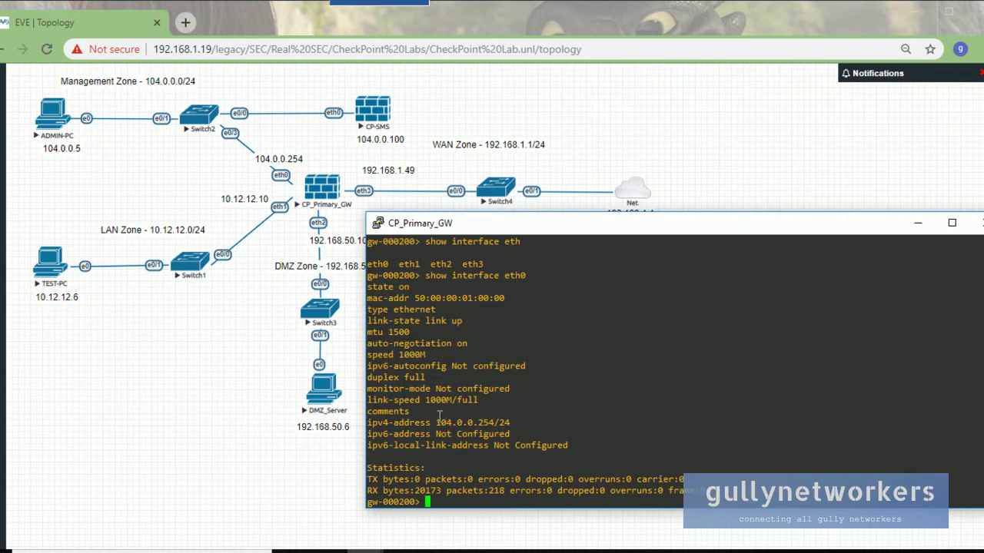
left_click_drag(434, 426, 530, 421)
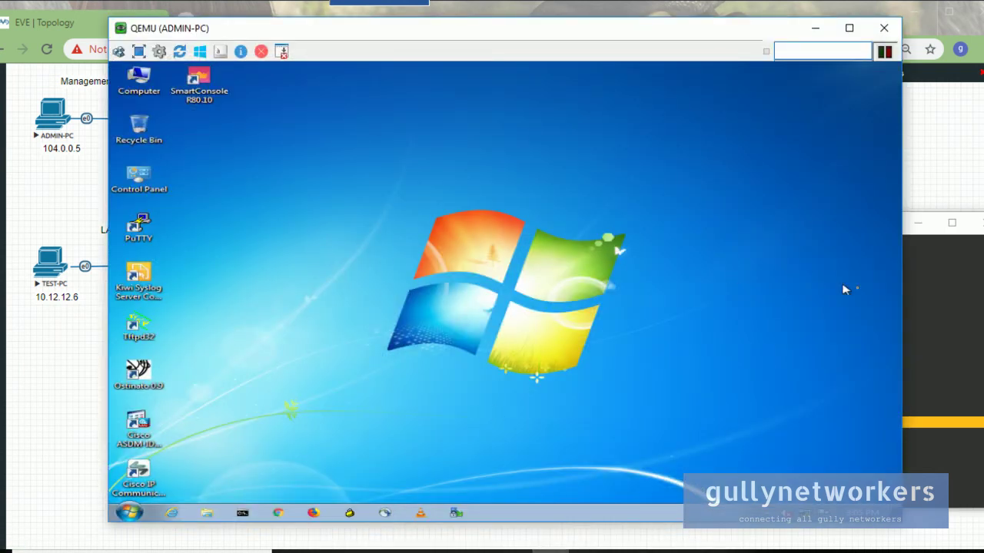
left_click(172, 514)
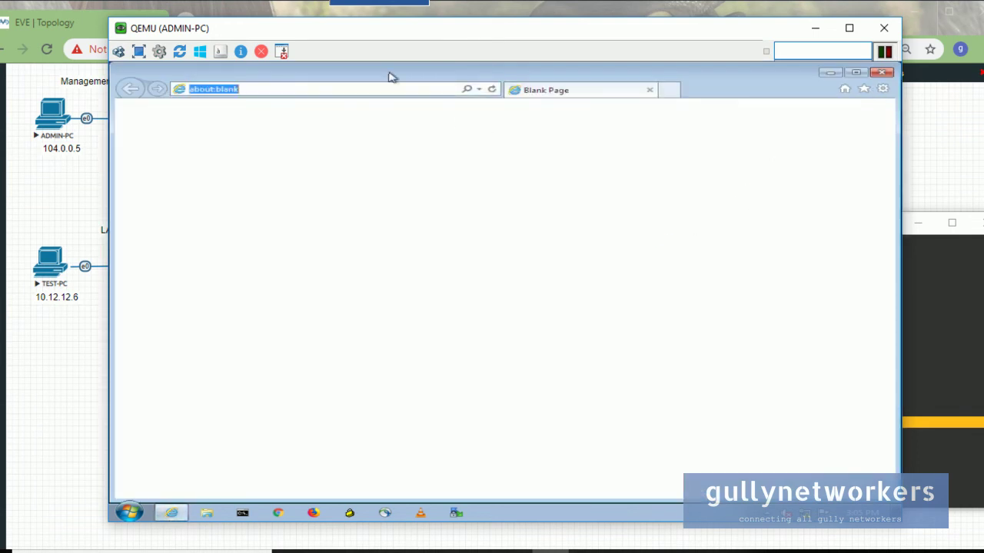
left_click_drag(362, 33, 598, 215)
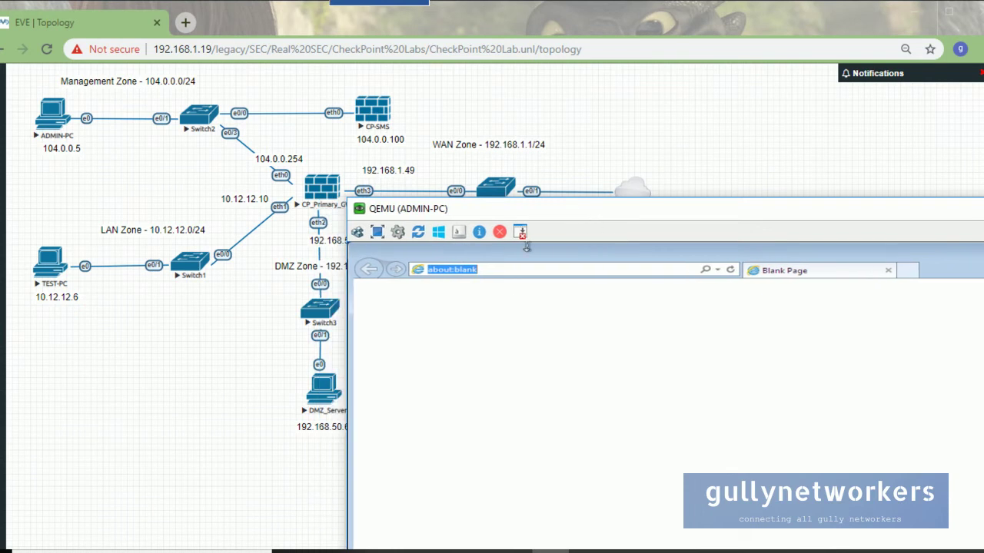
type("h")
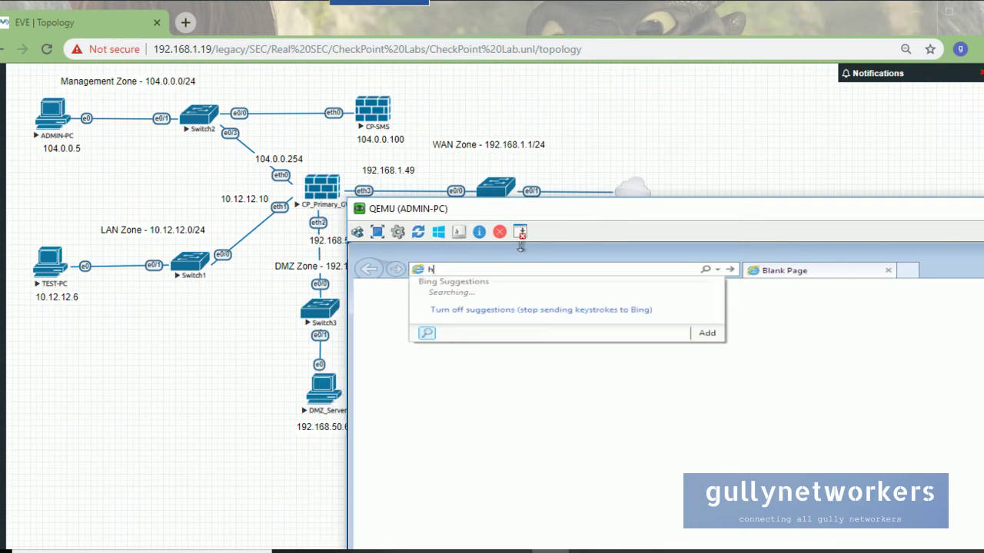
type("ttps://")
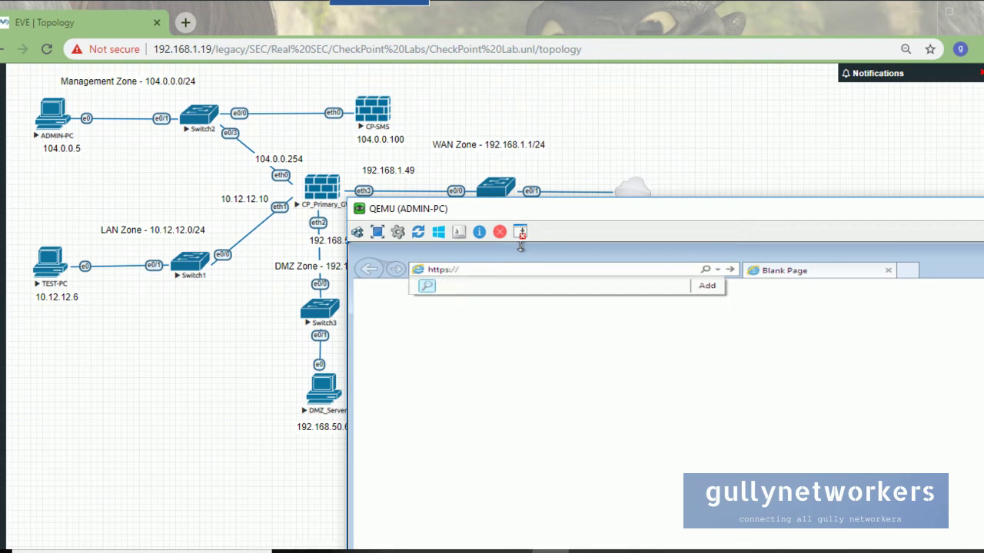
type("104")
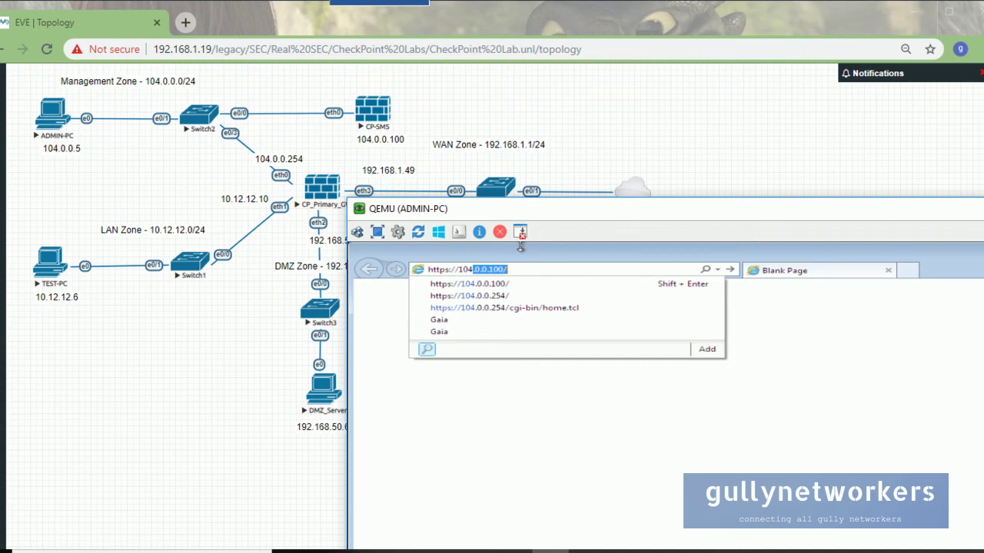
type(".0.0.254")
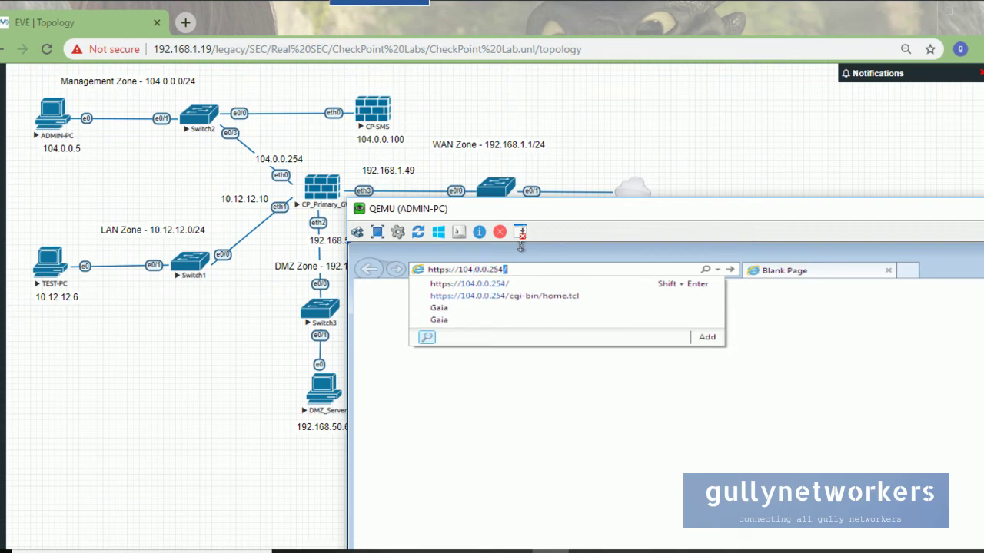
key("Return")
left_click_drag(469, 215, 321, 143)
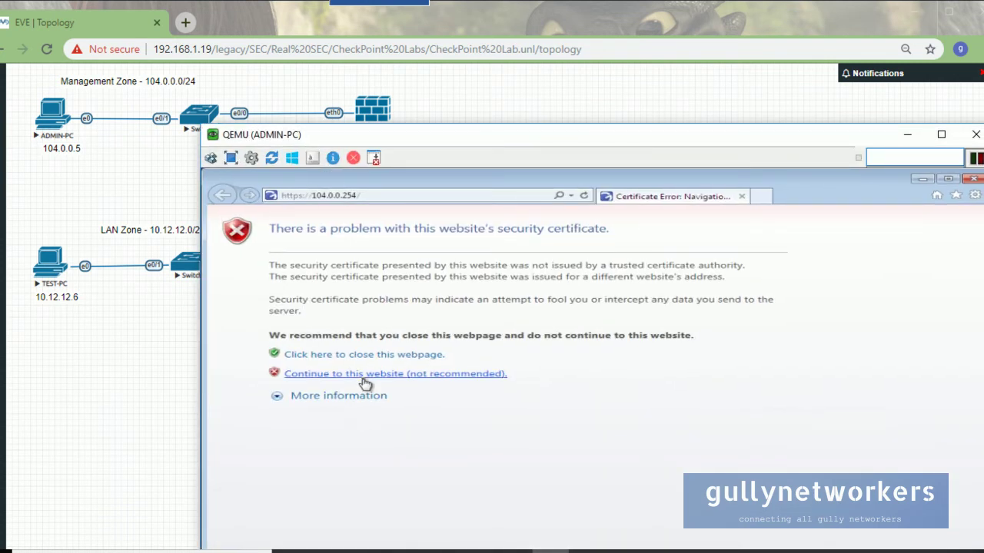
left_click(384, 374)
left_click_drag(541, 147, 428, 36)
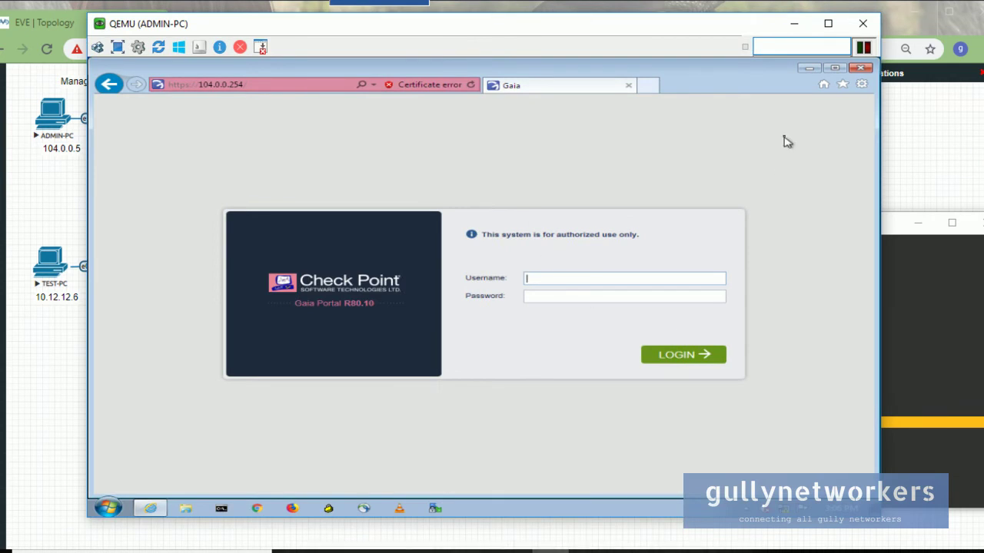
Step: Maximize the ADMIN-PC window and ping 104.0.0.254 from the command prompt
left_click(830, 24)
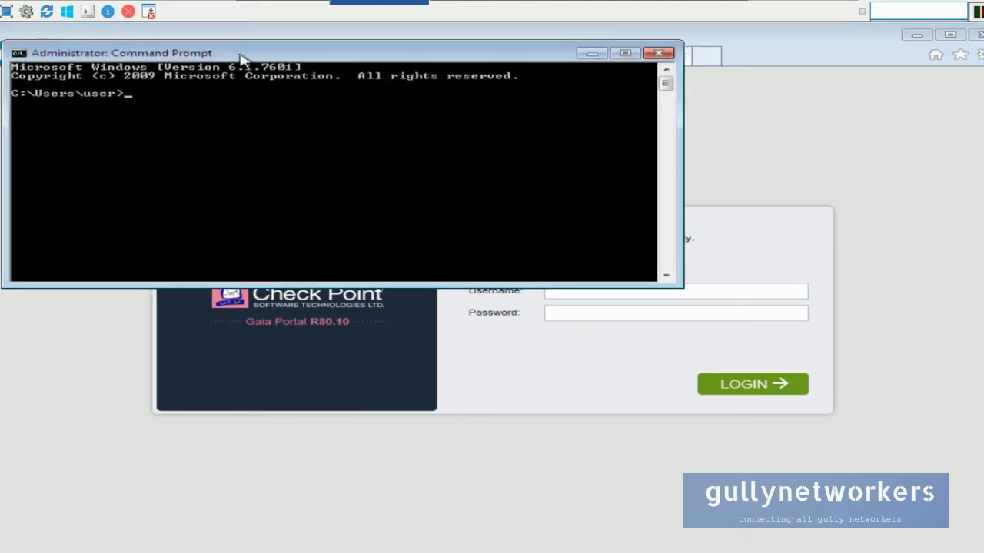
left_click_drag(237, 53, 326, 120)
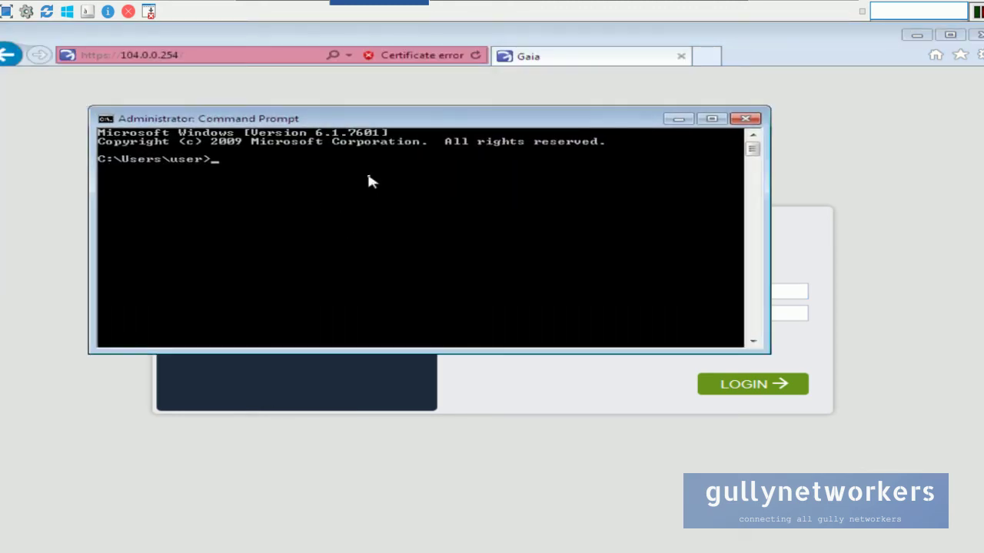
type("ping 104.0.0.254")
key("Return")
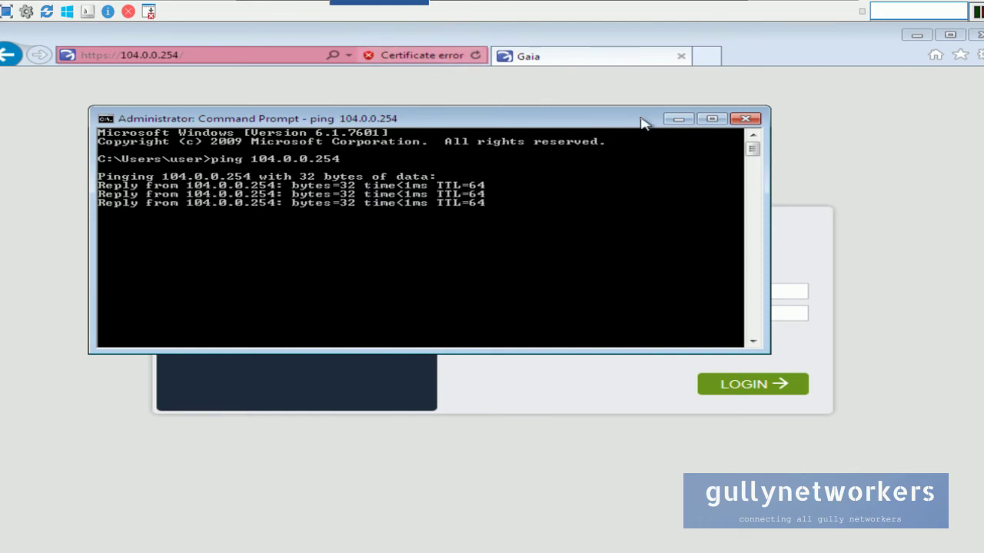
Step: Hide the command prompt and log into the Gaia Portal as admin with the account password
left_click(678, 119)
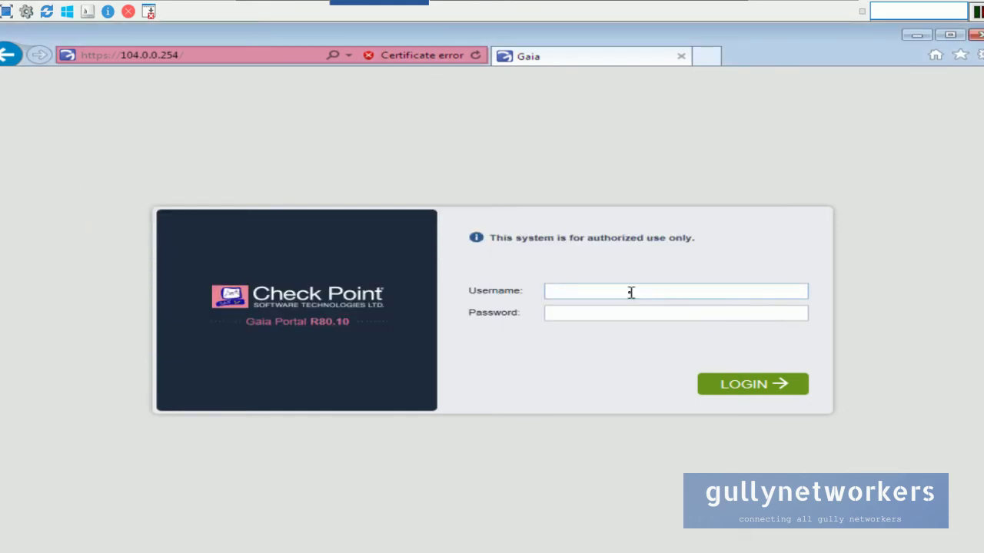
type("admin")
key("Tab")
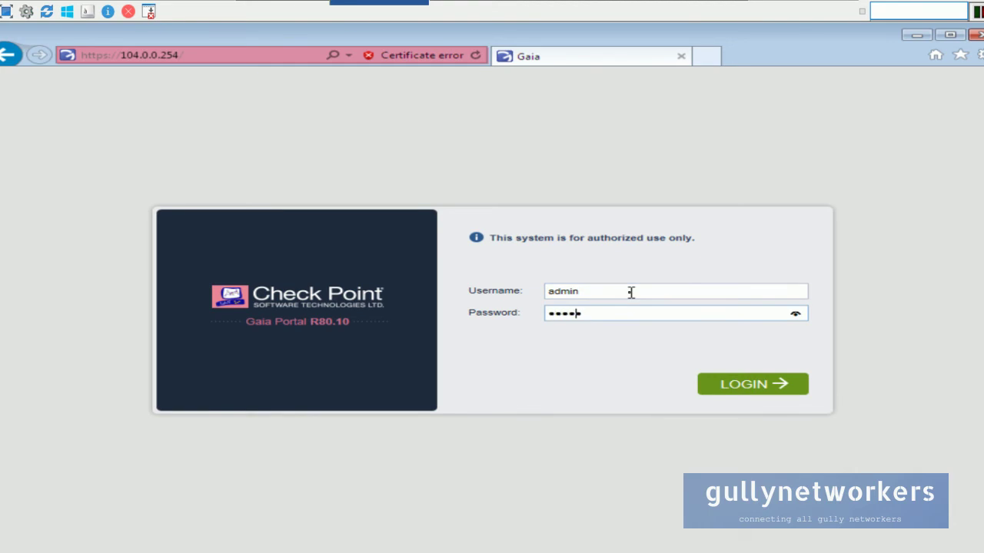
left_click(797, 322)
left_click(747, 386)
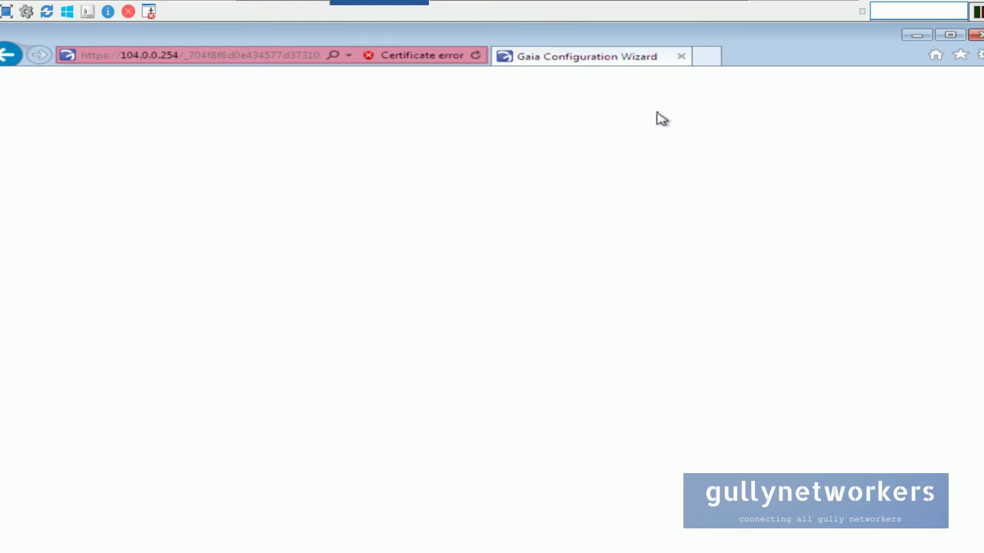
Step: Restore the admin PC window and continue the R80.10 setup past Deployment Options
mouse_move(615, 7)
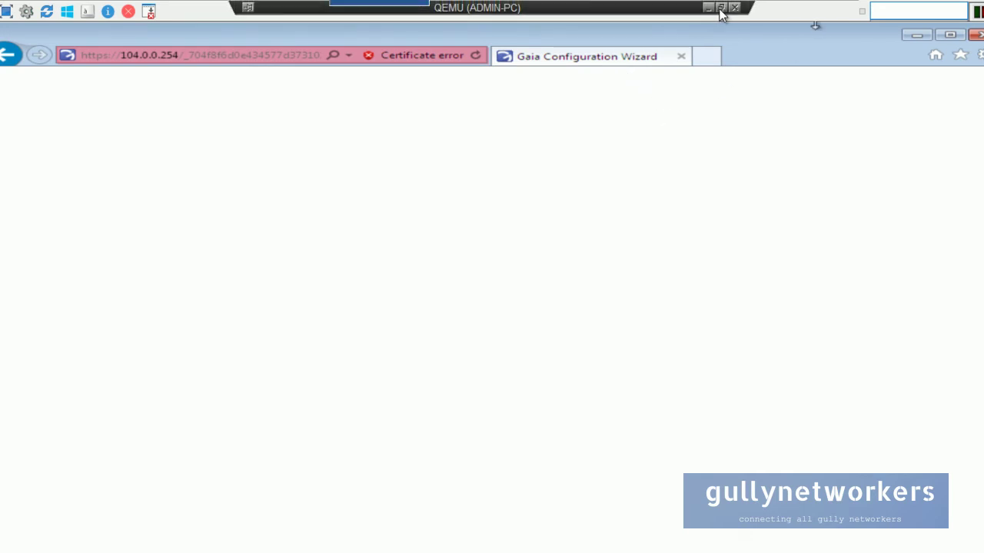
left_click(721, 9)
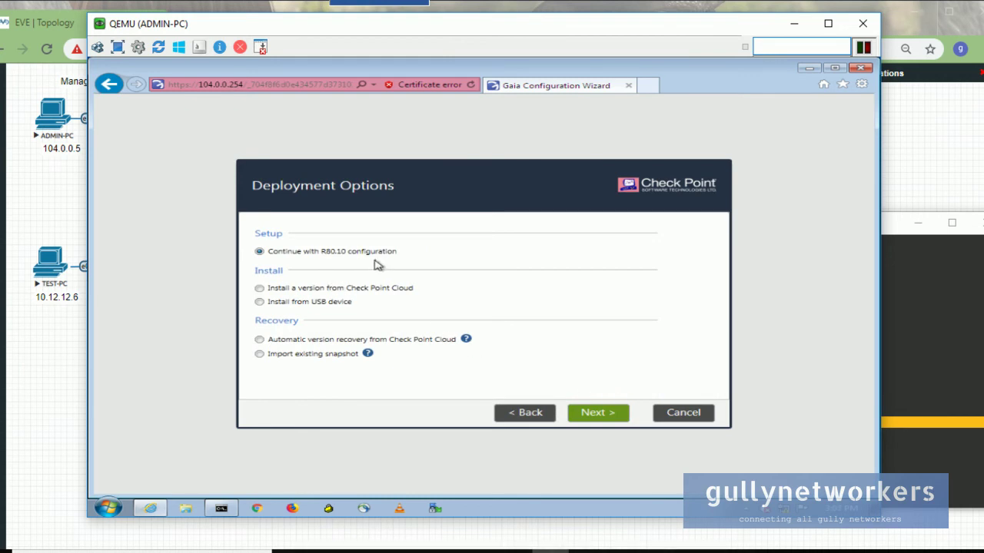
left_click(604, 420)
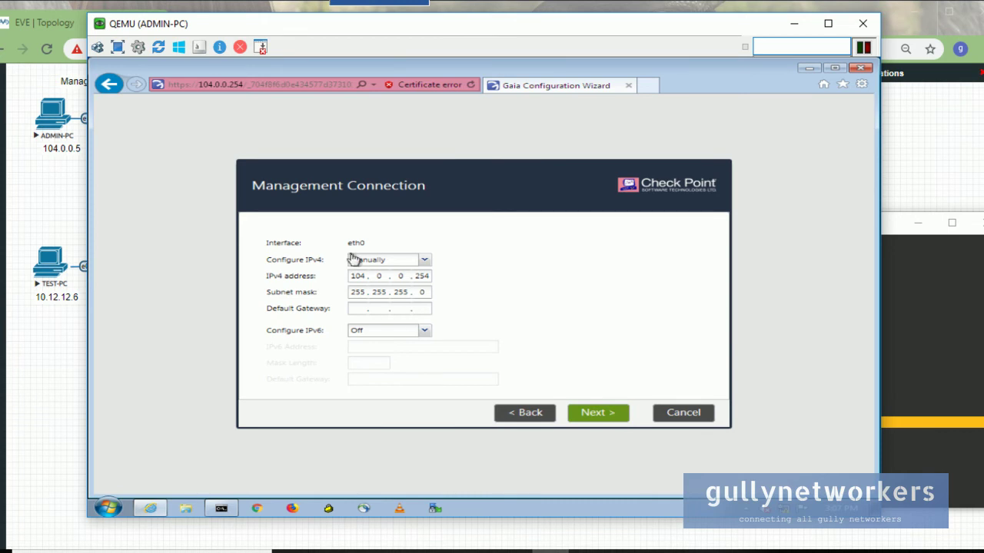
left_click_drag(308, 30, 595, 46)
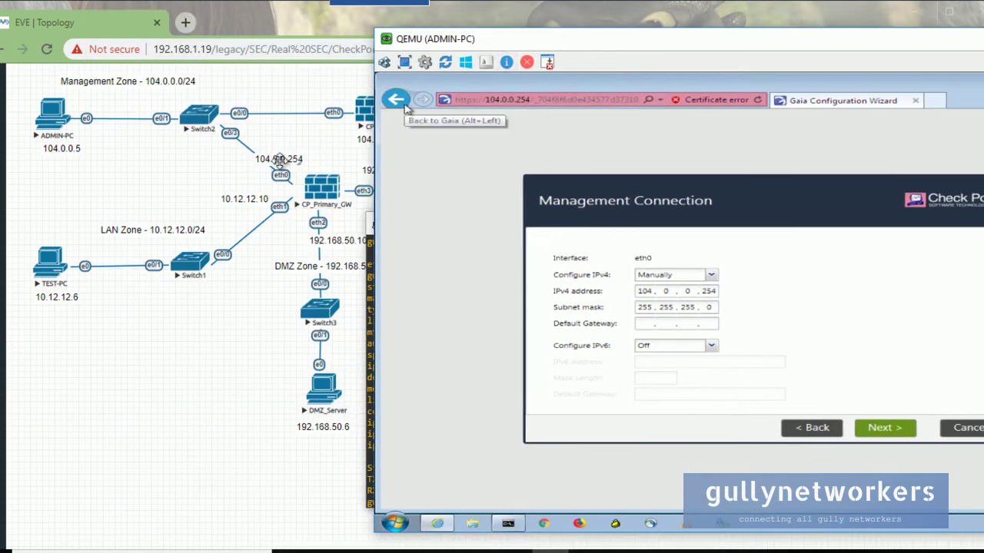
Step: Keep eth0's IPv4 set manually to 104.0.0.254/255.255.255.0 and accept the management connection
left_click(711, 275)
left_click(660, 290)
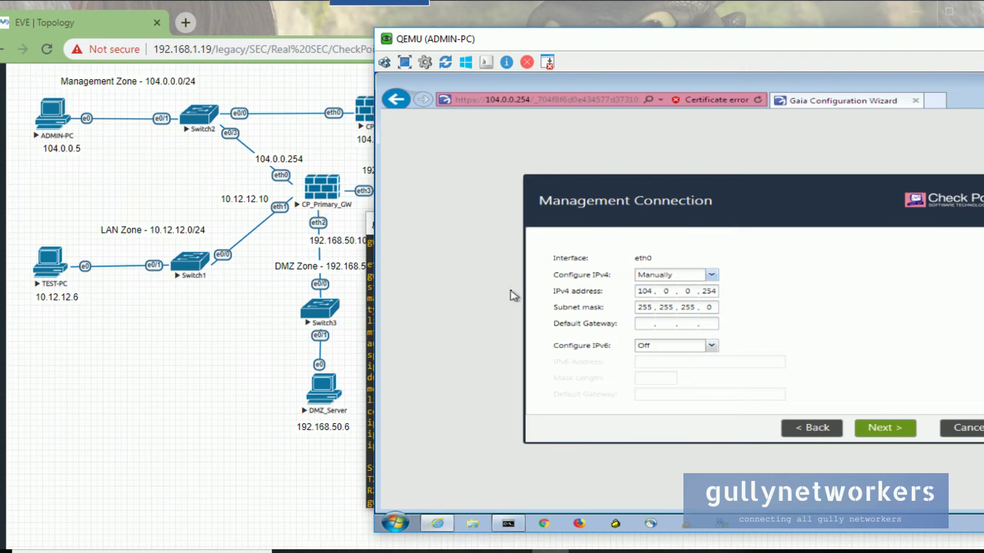
left_click(661, 291)
type("1")
key("BackSpace")
key("shift+Tab")
left_click(665, 292)
left_click(891, 432)
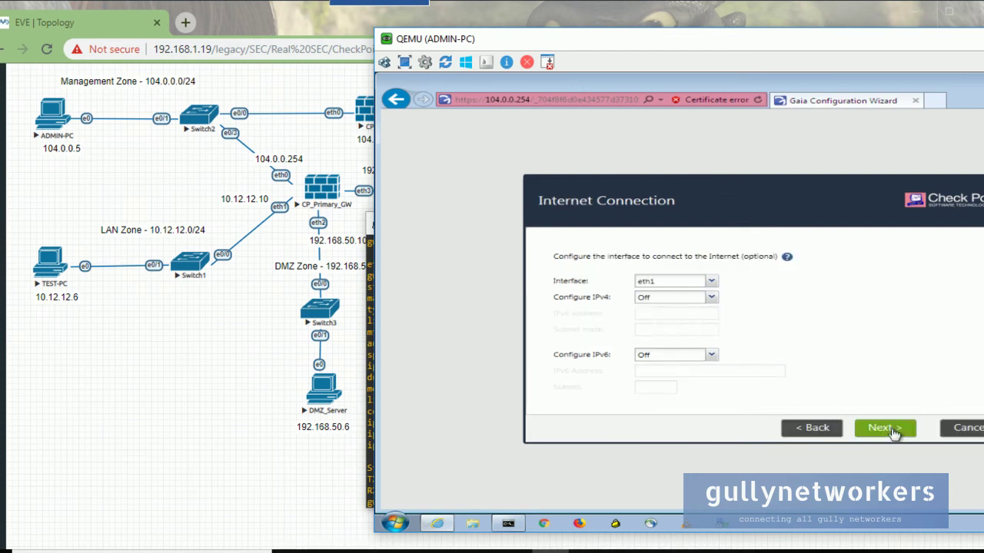
Step: Skip the Internet connection setup and change the host name from gw-000200 to CP-Primary-GW
left_click_drag(649, 52, 538, 64)
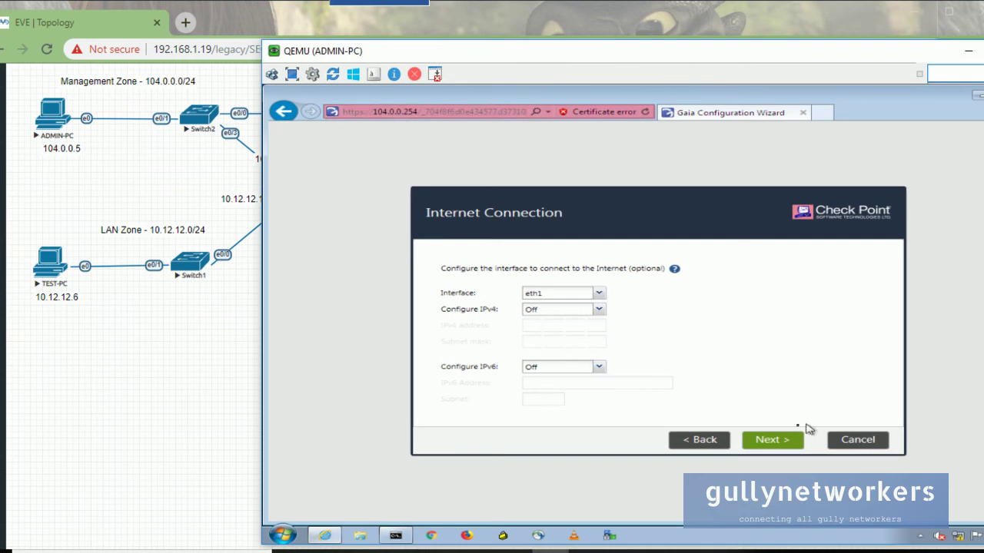
left_click(764, 437)
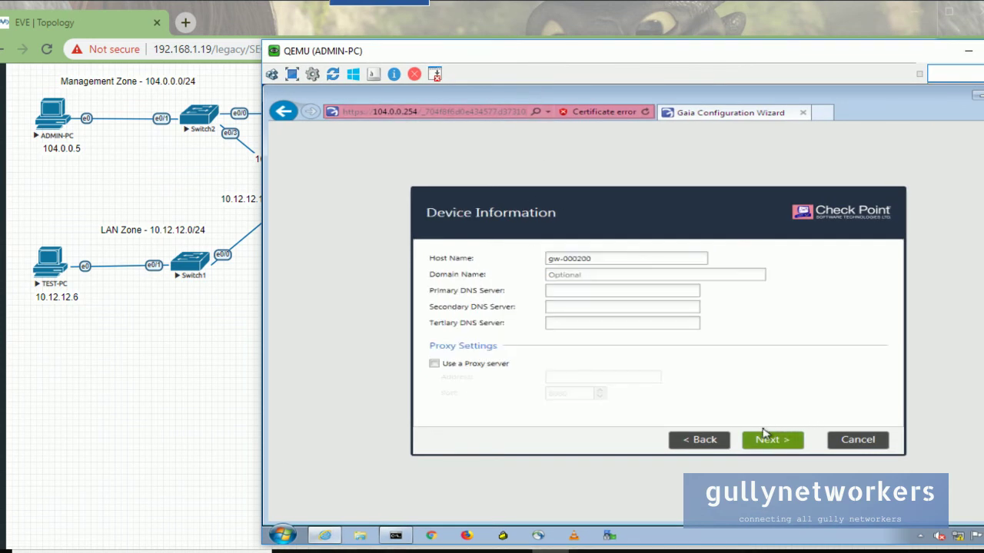
left_click_drag(662, 258, 495, 260)
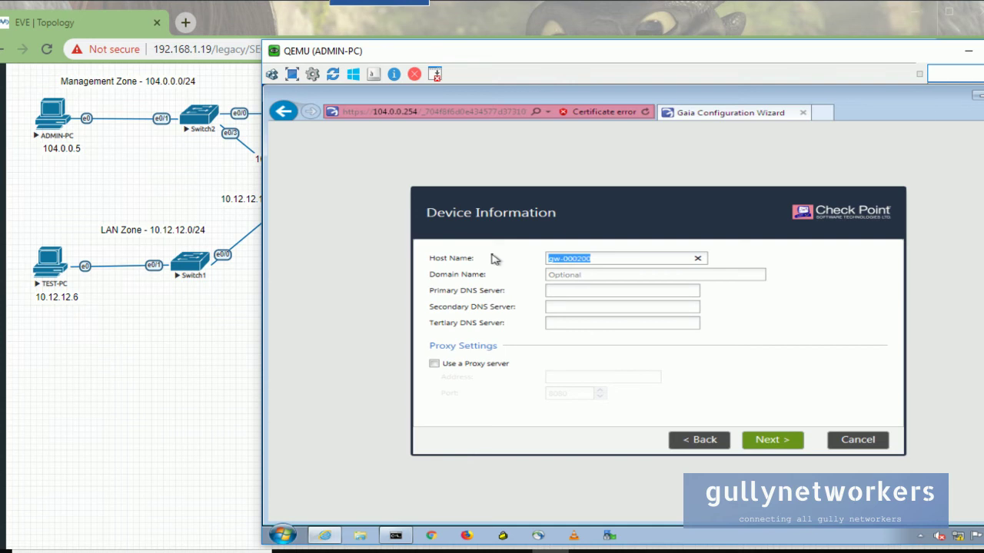
key("BackSpace")
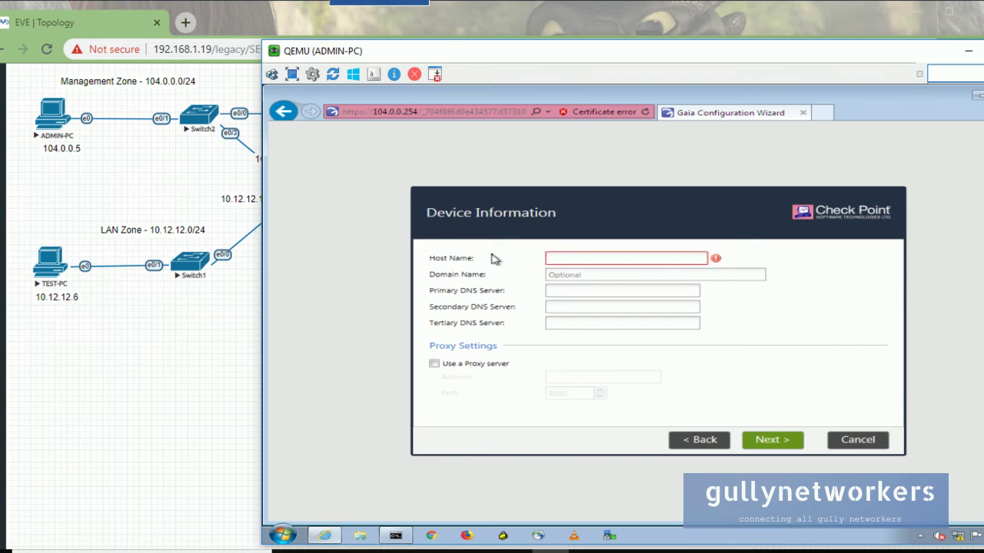
type("CP-")
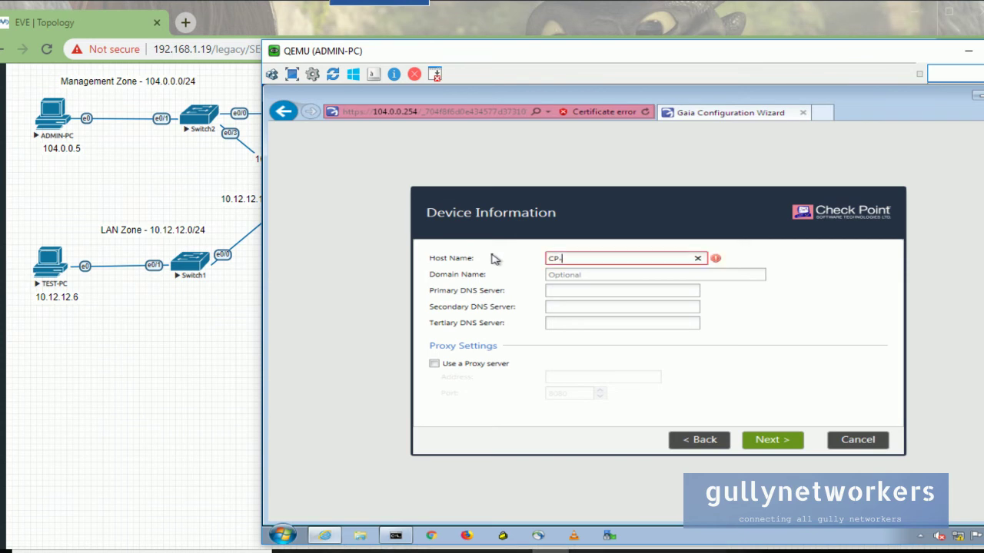
key("shift")
key("shift")
key("shift")
key("shift")
key("shift")
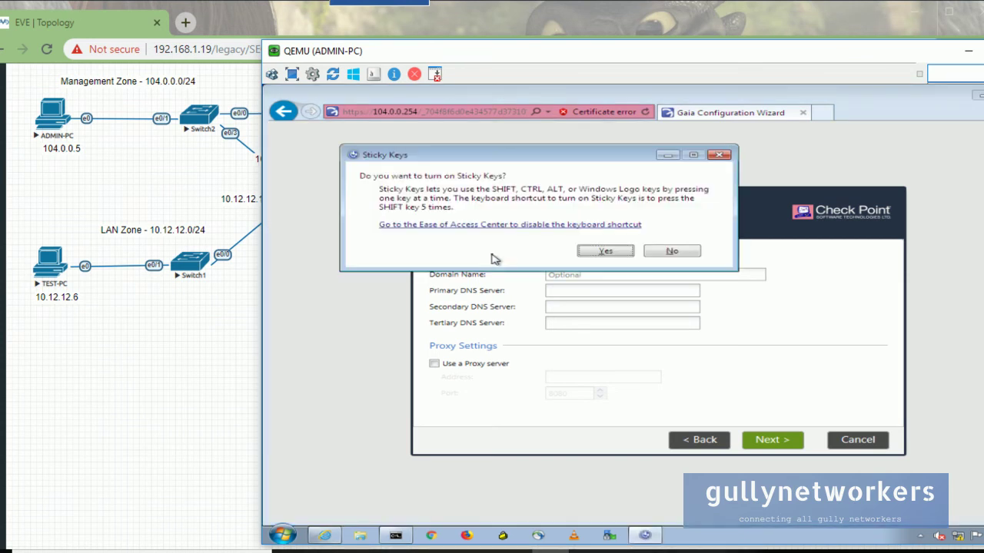
key("Escape")
type("Pri")
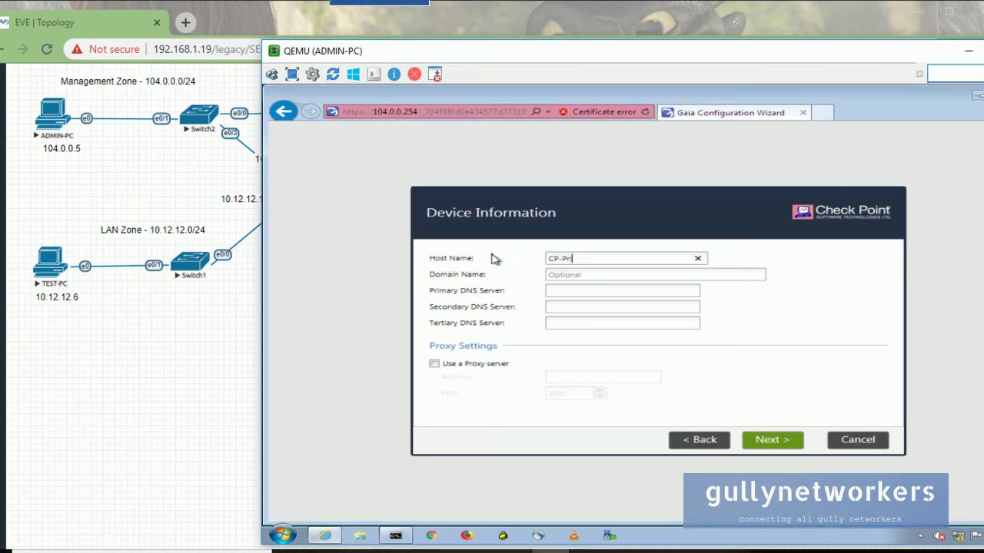
type("mary")
key("shift")
key("shift")
key("shift")
key("shift")
key("shift")
key("Escape")
type("-")
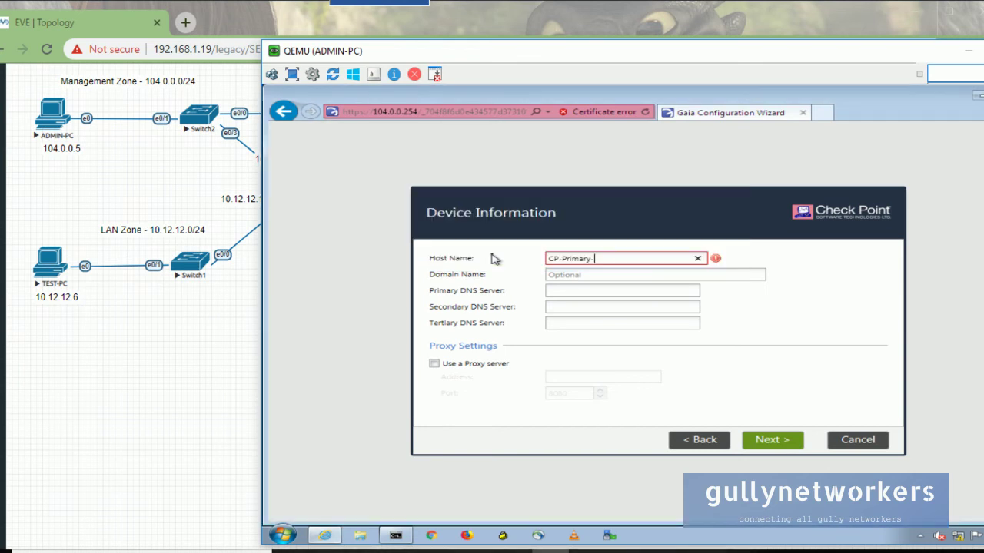
type("GW")
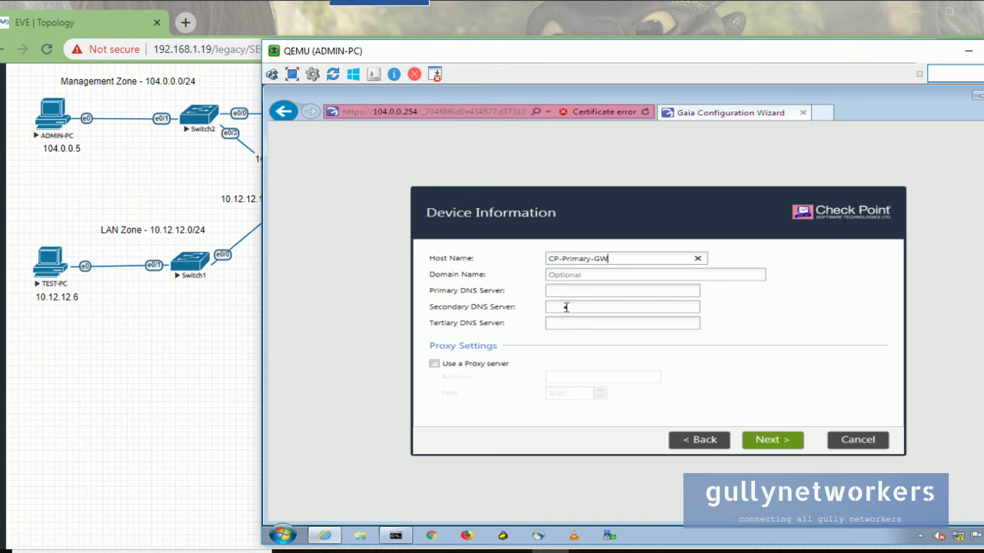
Step: Enter 8.8.8.8 as the secondary DNS server
left_click(566, 307)
type("8.8.8.8")
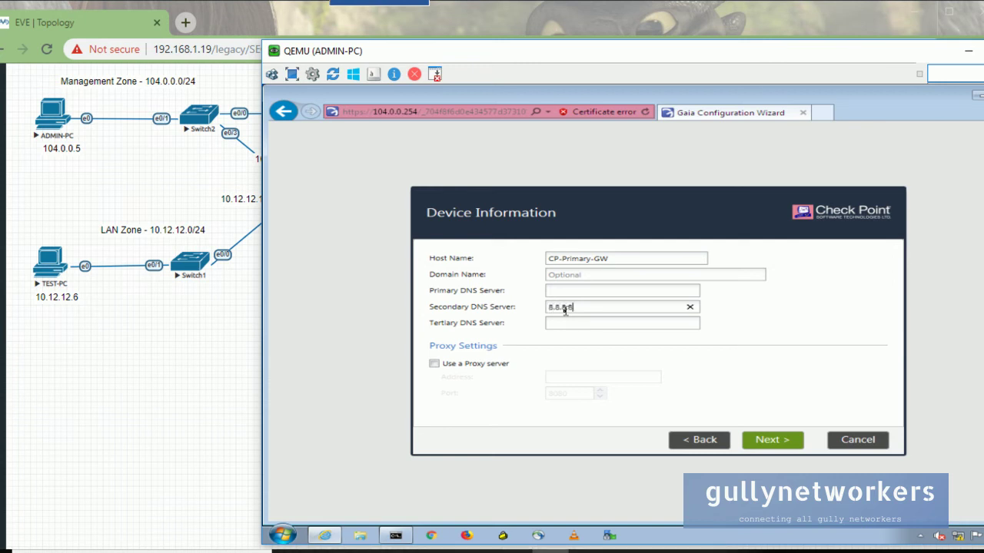
left_click(569, 293)
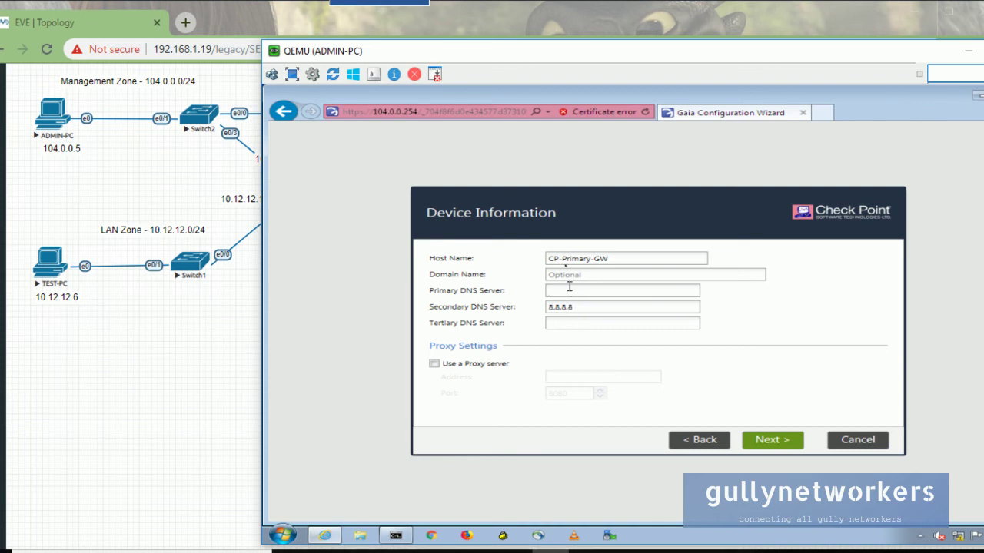
left_click_drag(335, 58, 660, 66)
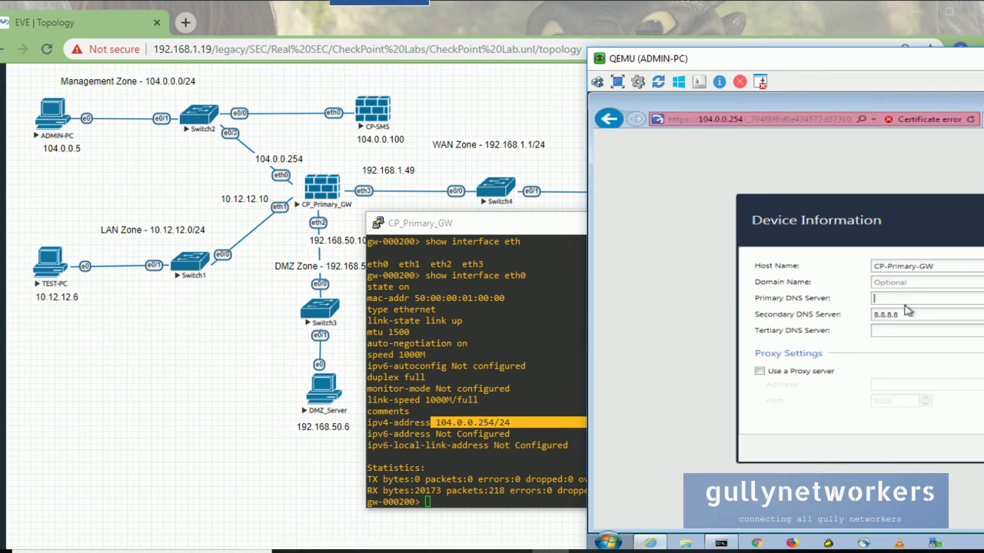
left_click_drag(854, 60, 507, 63)
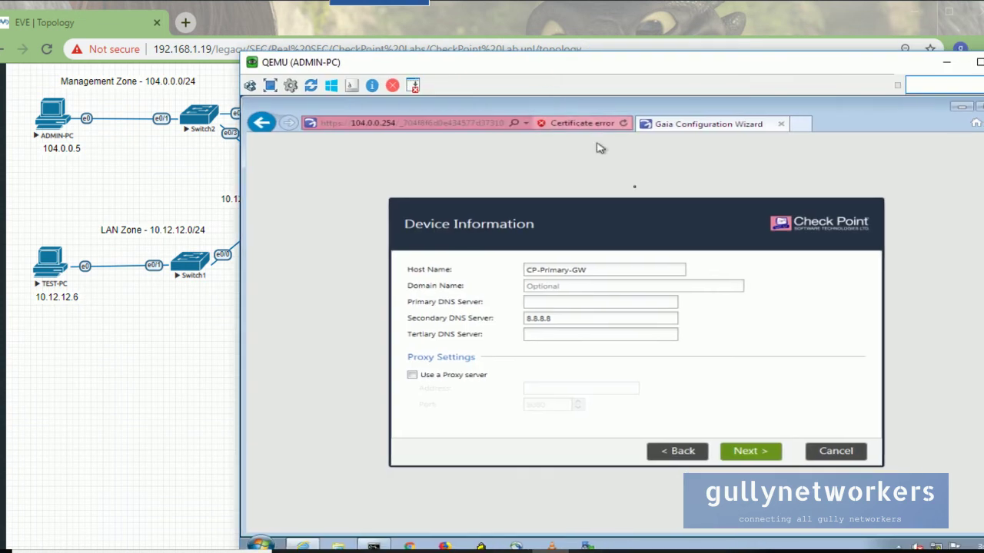
Step: Set the gateway time to 08:38 and the time zone to Kolkata, Asia (GMT +5:30)
left_click(750, 450)
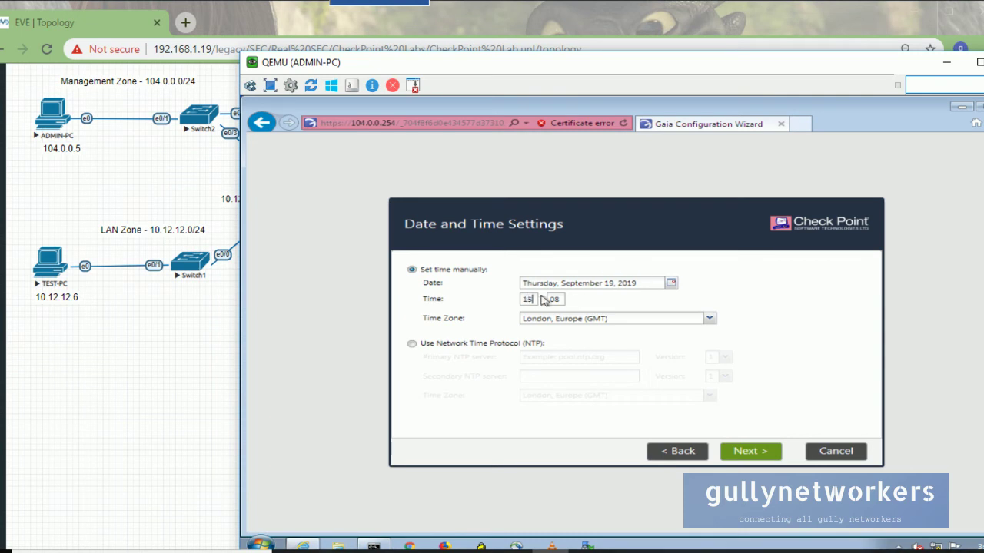
type("08:")
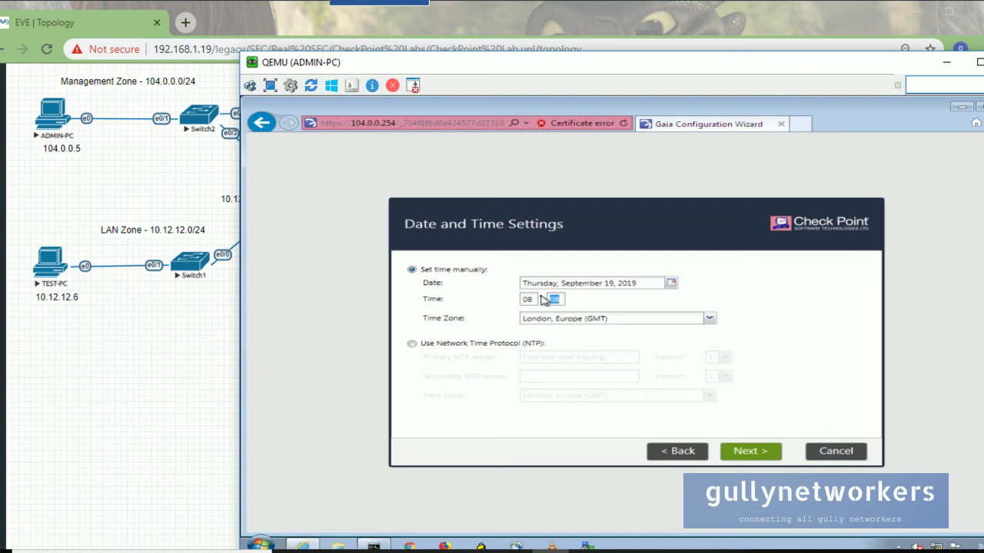
type("38")
key("Tab")
type("Ko")
left_click(583, 329)
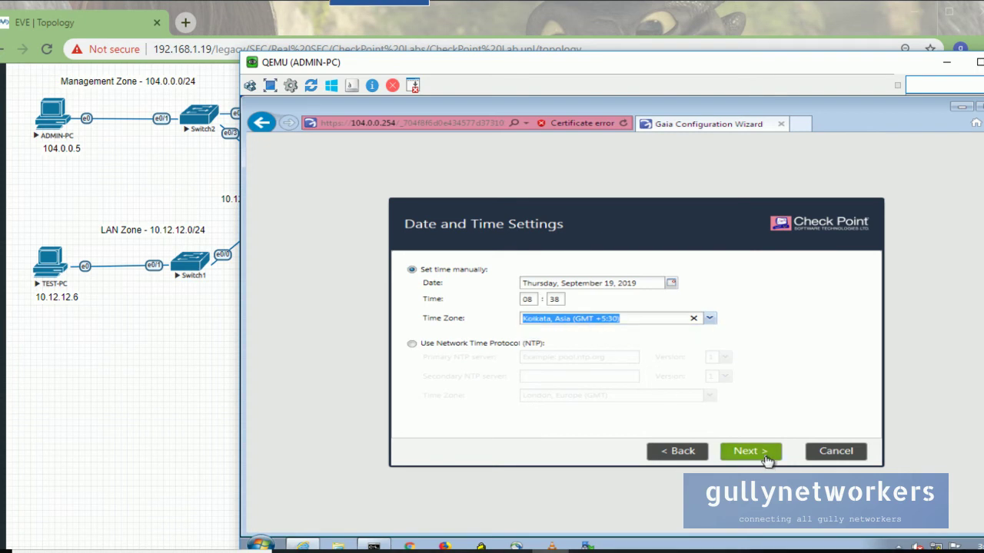
left_click(766, 455)
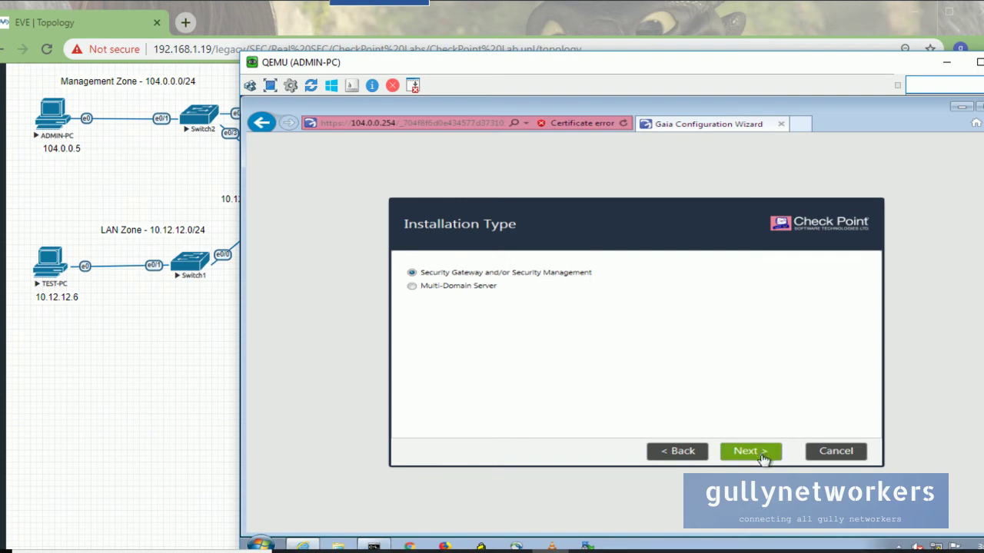
Step: Install Security Gateway only, without Security Management, and mark the IP as not dynamically assigned
left_click(764, 458)
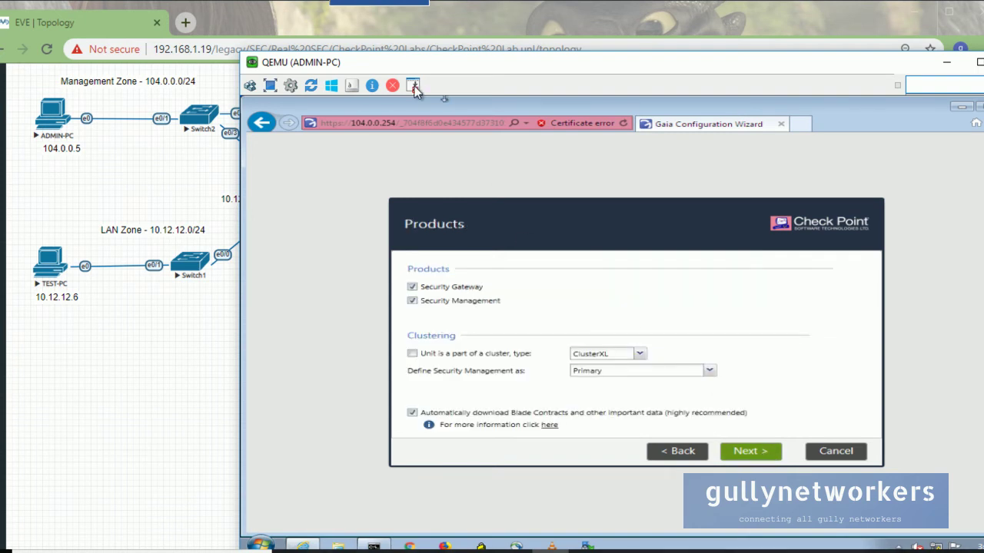
left_click_drag(367, 67, 495, 62)
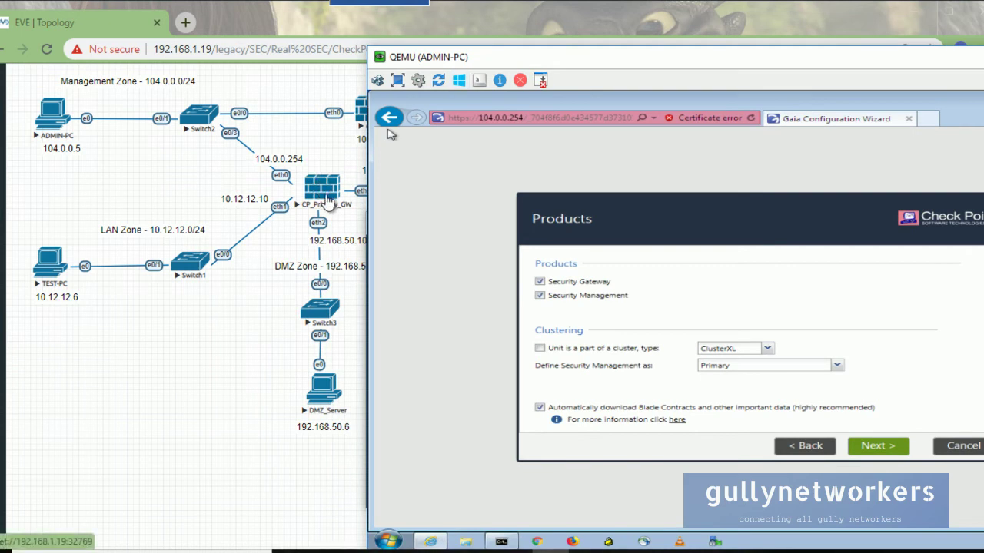
left_click(540, 295)
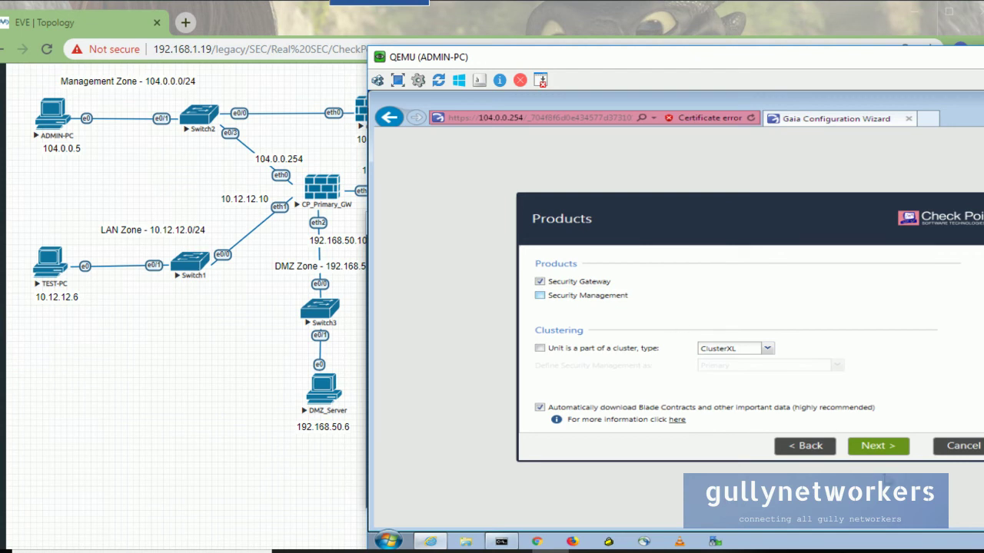
left_click(881, 448)
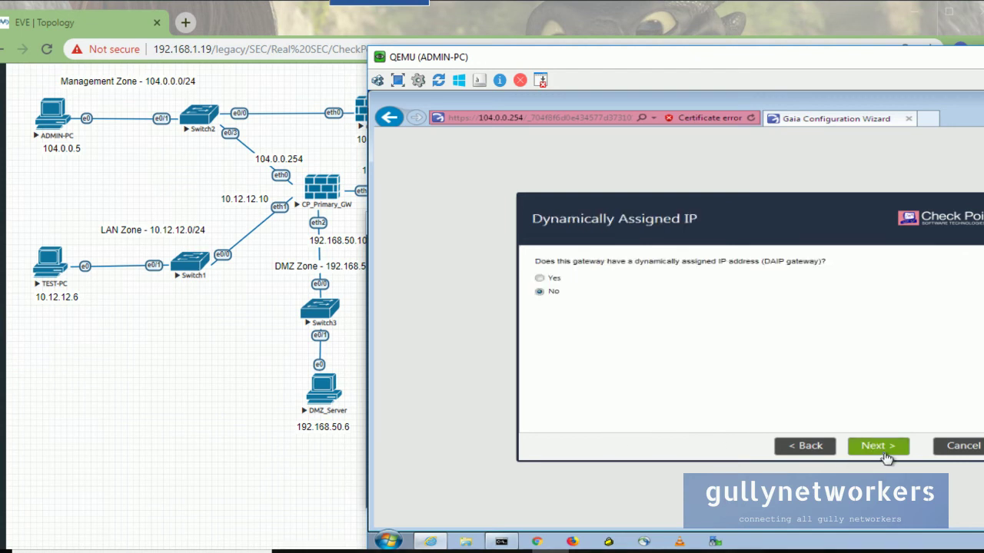
left_click(888, 454)
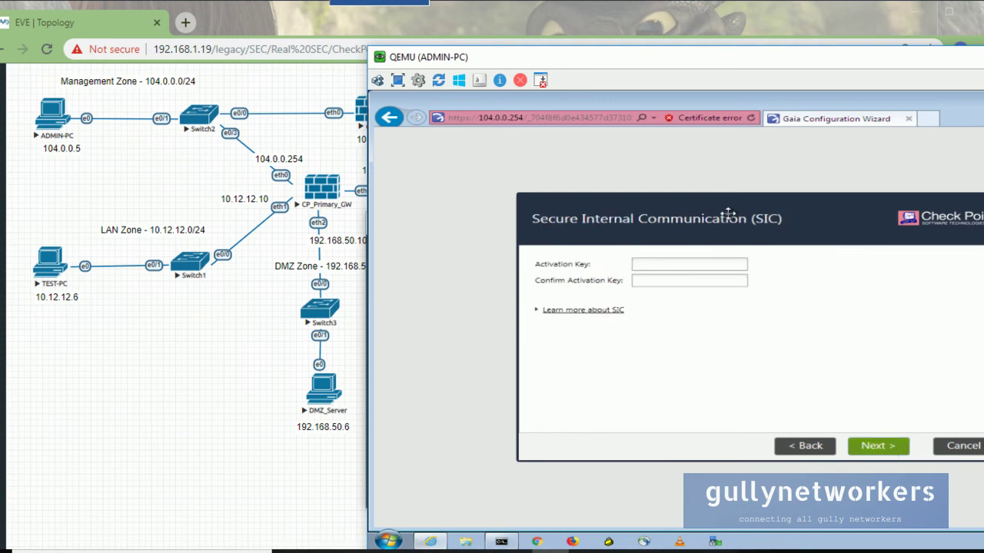
Step: Enter and confirm the SIC activation key, then advance to the summary page
left_click(698, 262)
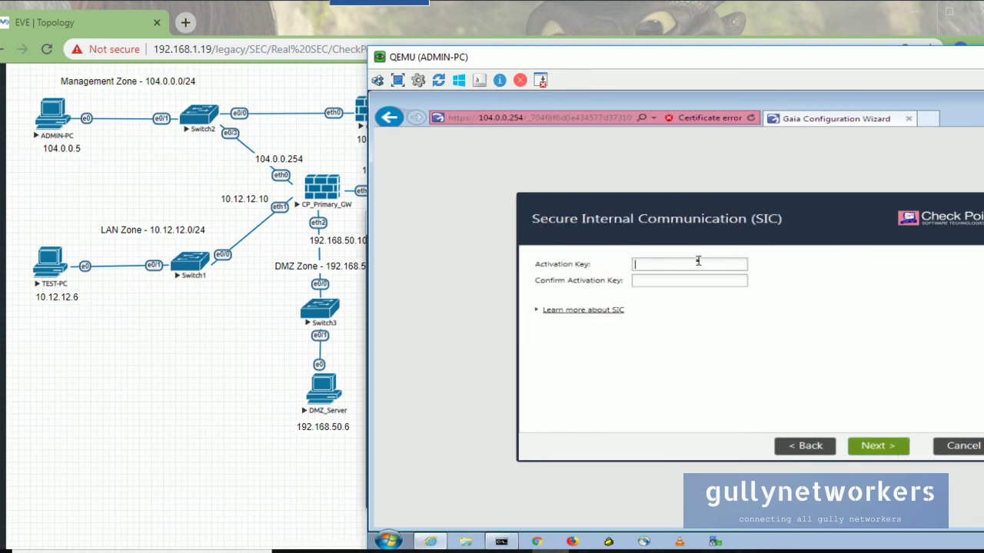
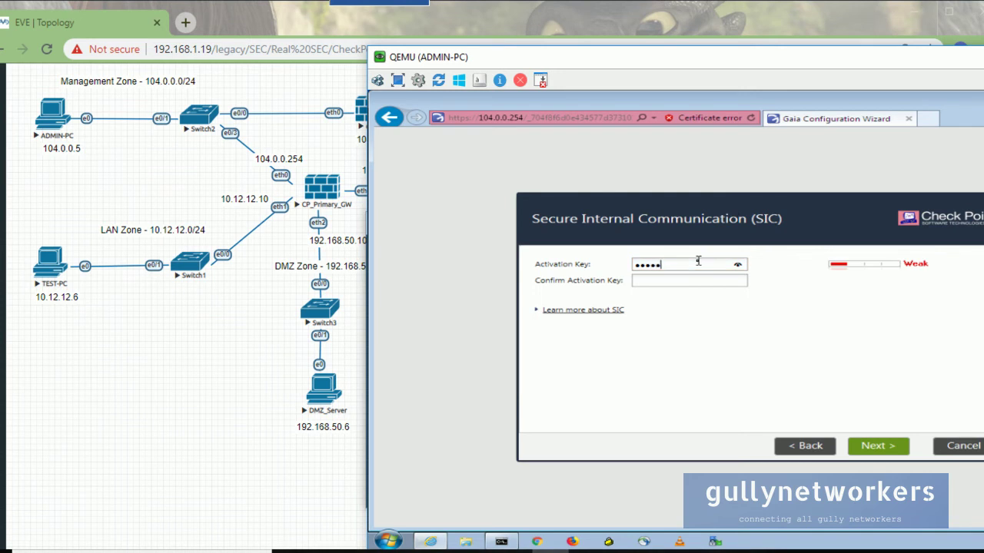
key("Tab")
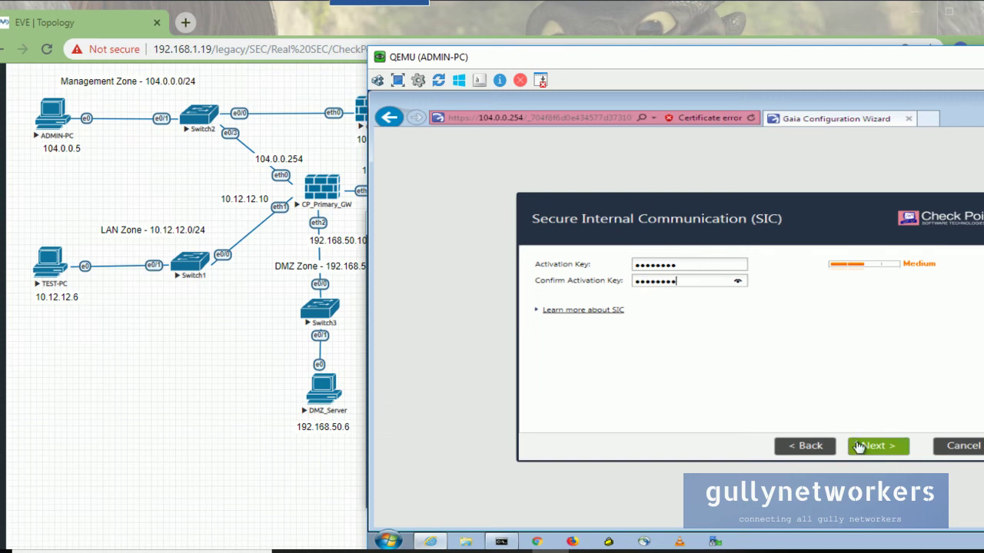
left_click(877, 447)
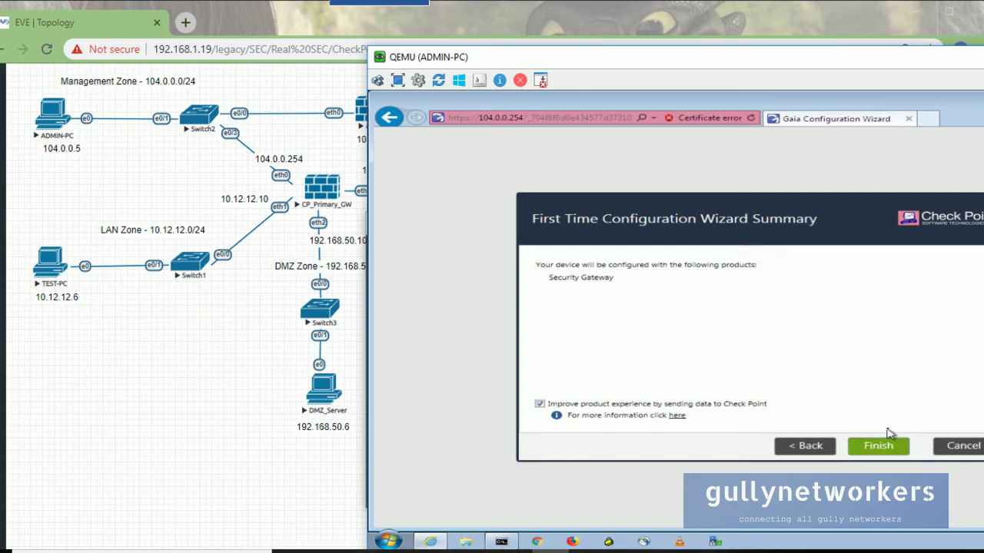
Step: Finish the wizard and confirm starting the first-time configuration
left_click(881, 445)
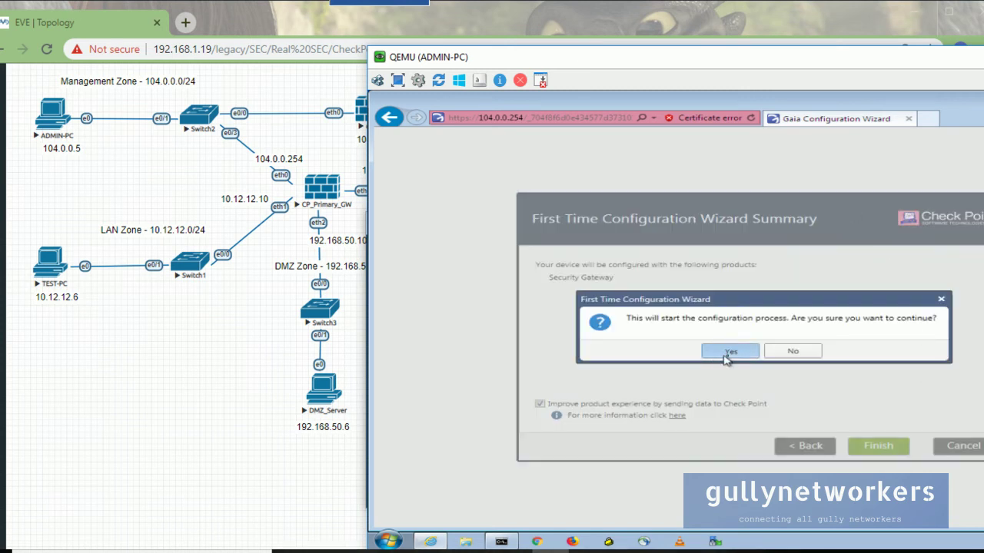
left_click(726, 358)
left_click_drag(836, 62, 665, 46)
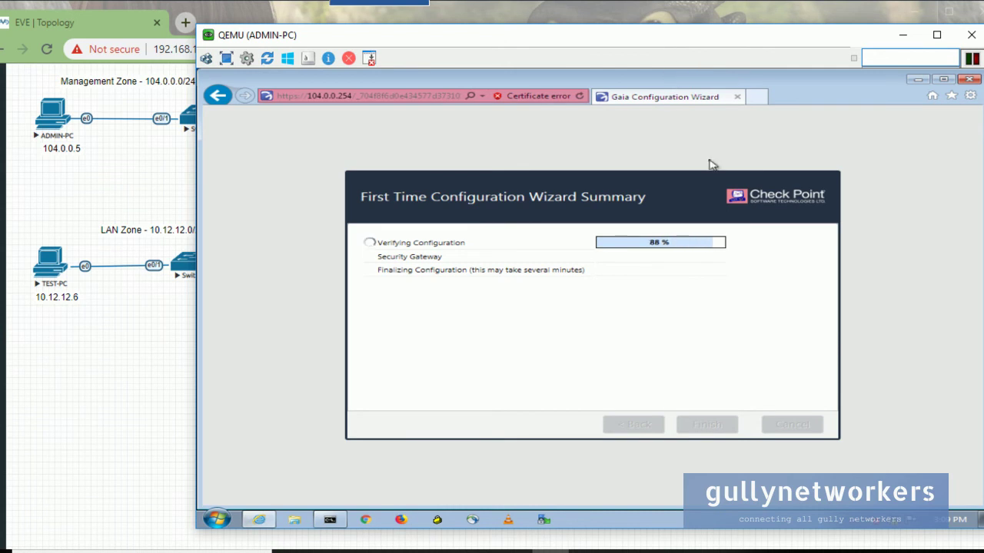
left_click(587, 551)
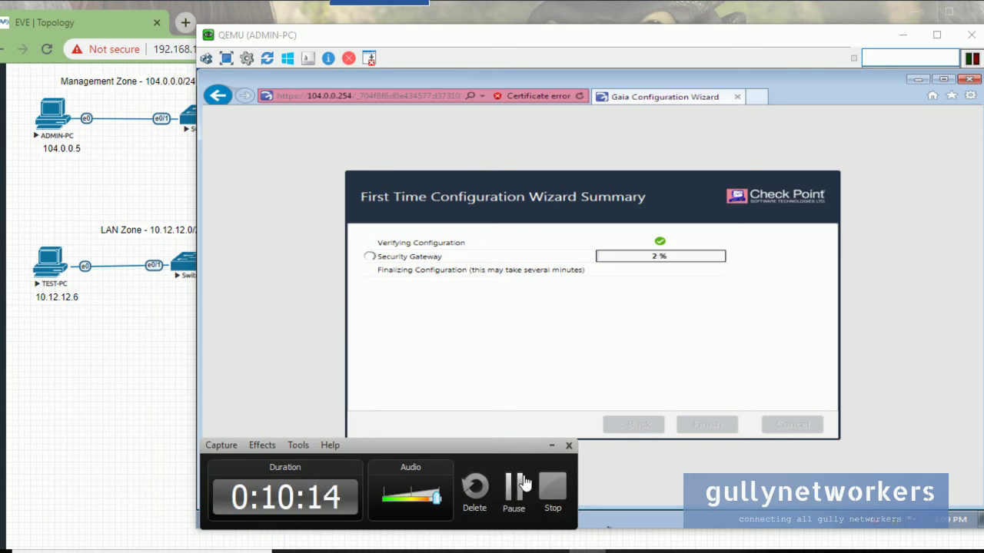
left_click(548, 484)
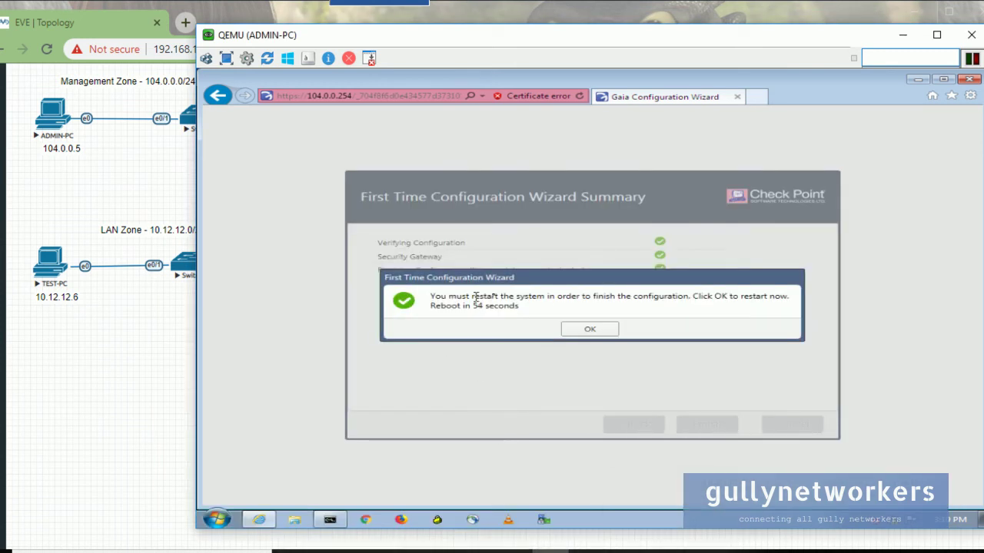
Step: Accept restarting the gateway and bring up the CP_Primary_GW console
left_click(606, 330)
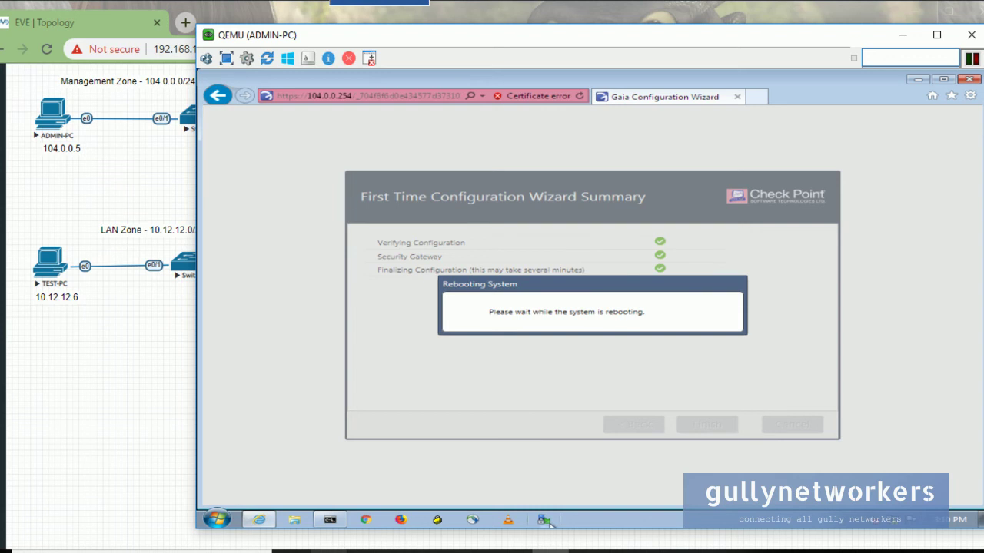
mouse_move(549, 523)
left_click(412, 530)
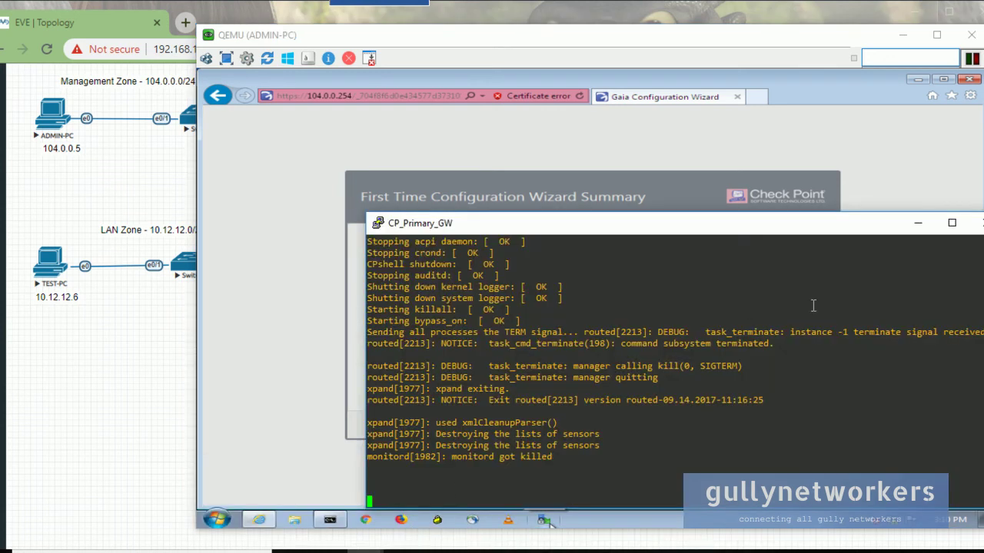
Step: Arrange the admin PC and CP_Primary_GW console windows and watch the gateway reboot toward login
left_click_drag(786, 31, 626, 44)
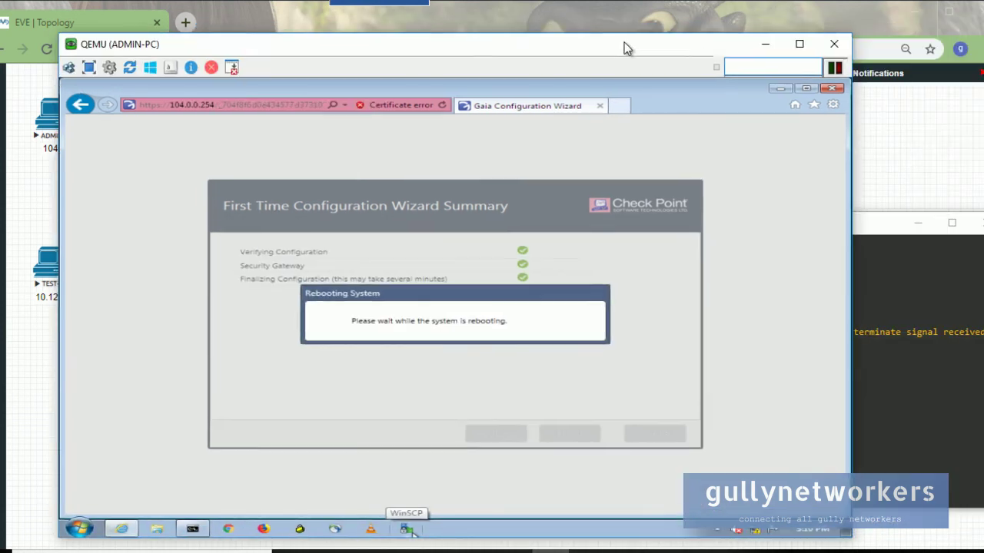
left_click(792, 279)
left_click_drag(535, 232, 671, 146)
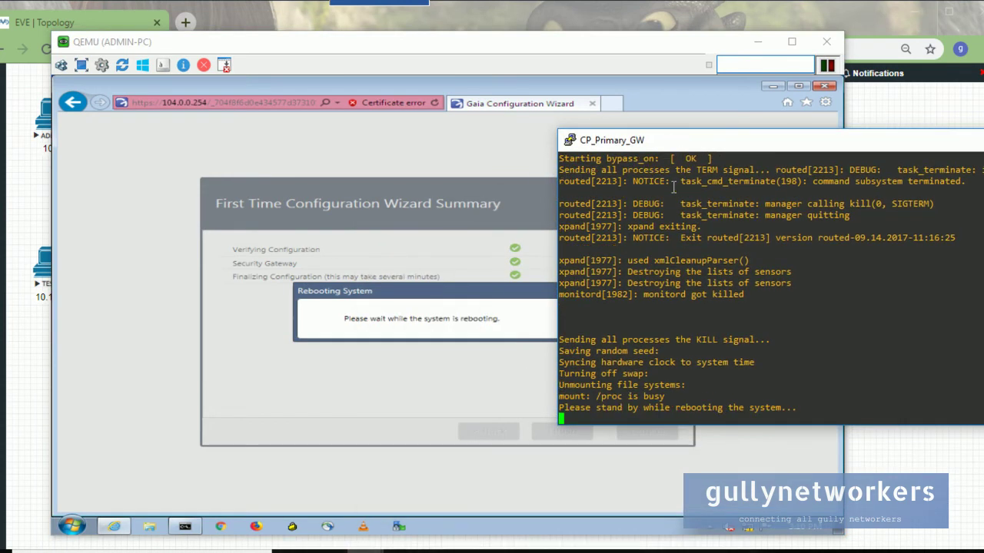
left_click_drag(556, 49, 496, 75)
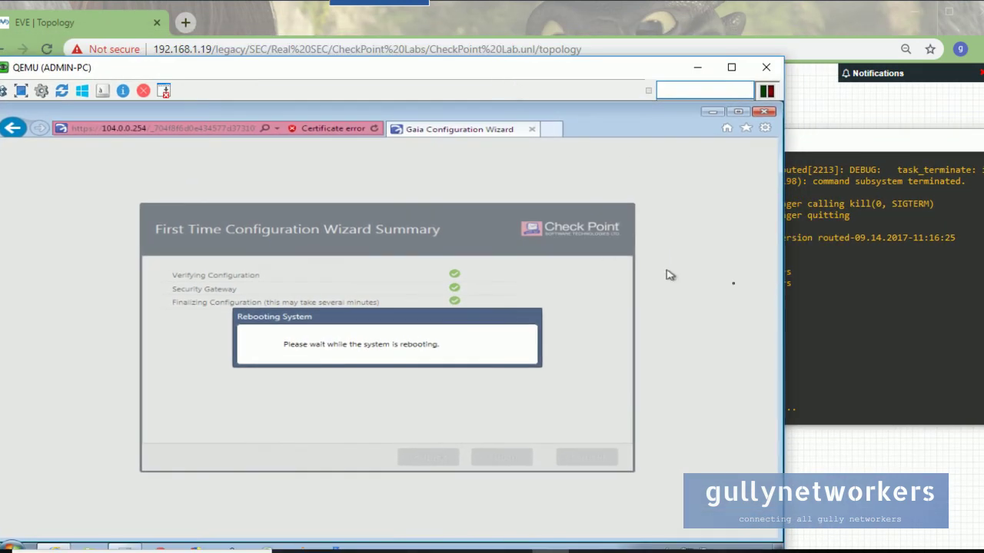
left_click(790, 292)
left_click_drag(718, 148, 620, 203)
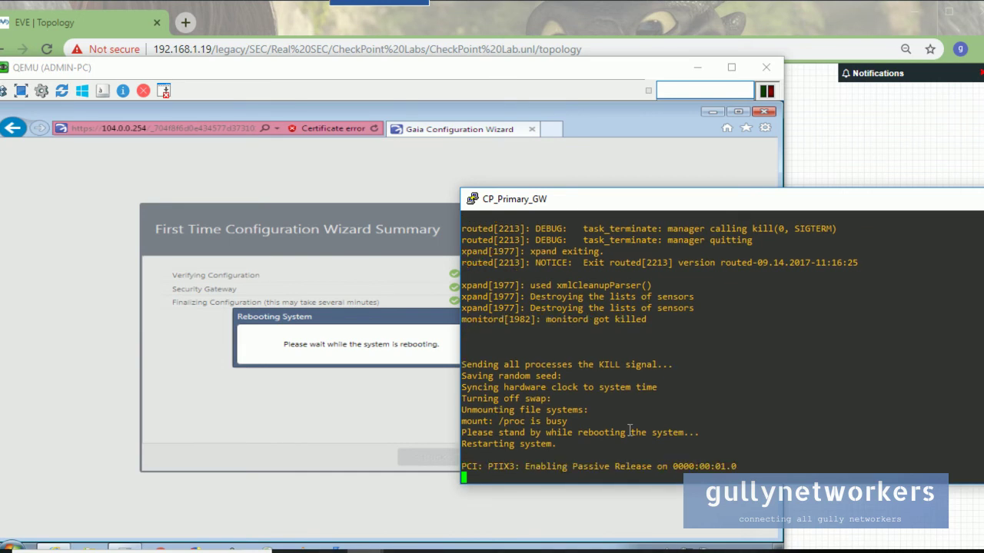
left_click(586, 547)
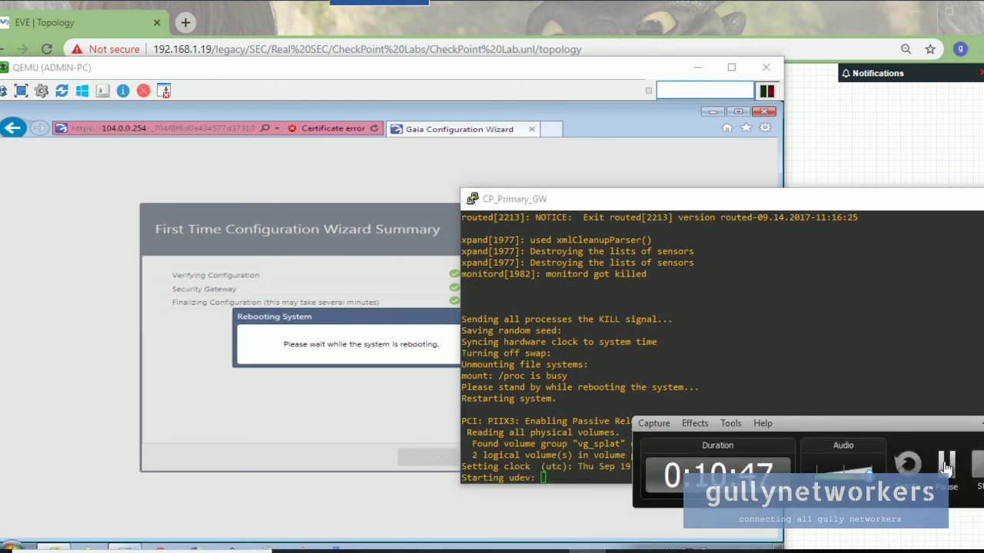
left_click(946, 465)
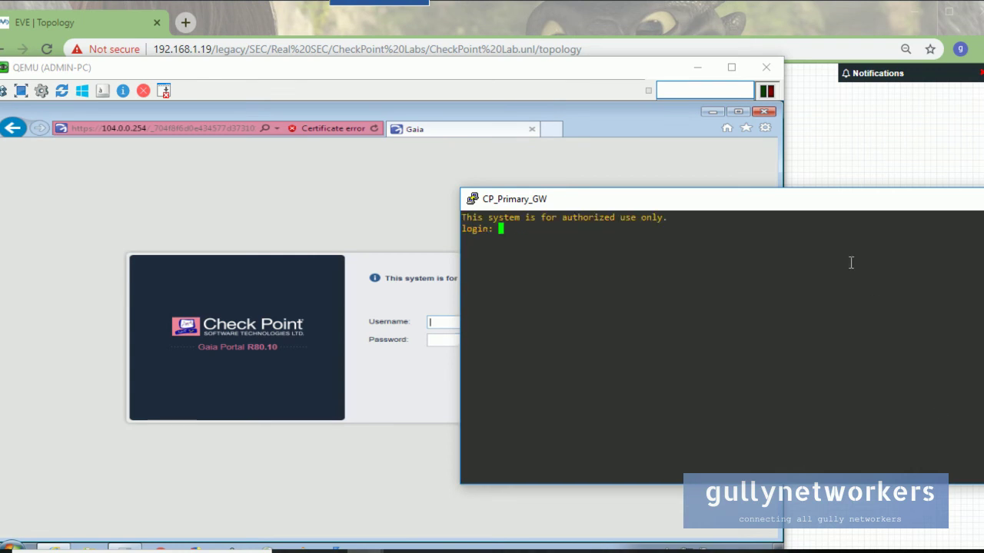
Step: Log in to the gateway console as admin and confirm the new CP-Primary-GW> prompt
left_click_drag(618, 204, 681, 183)
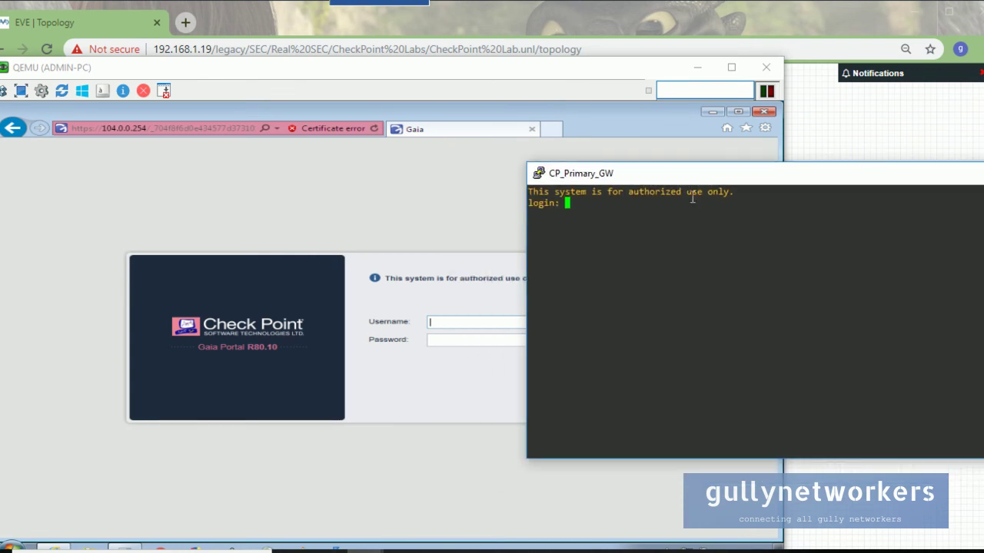
type("admin")
key("Return")
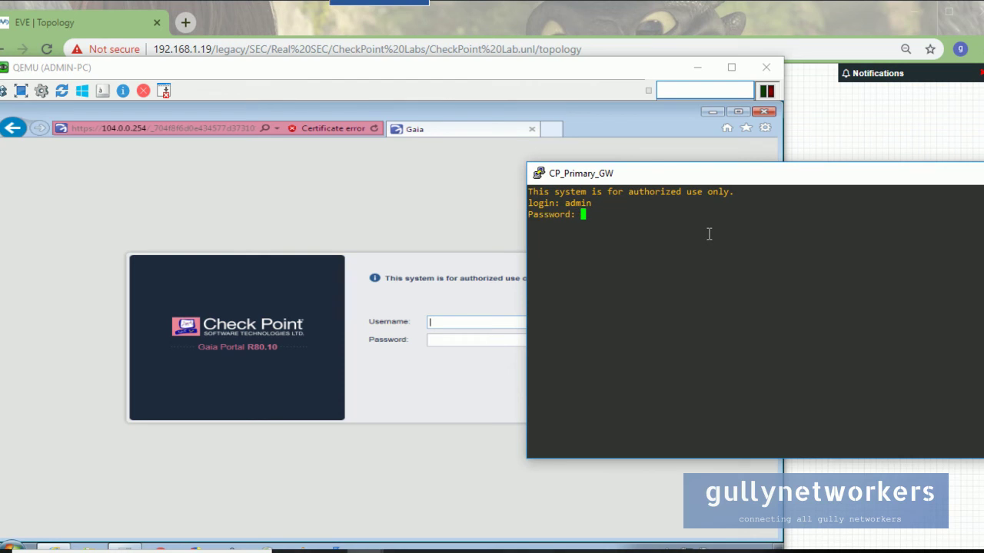
key("Return")
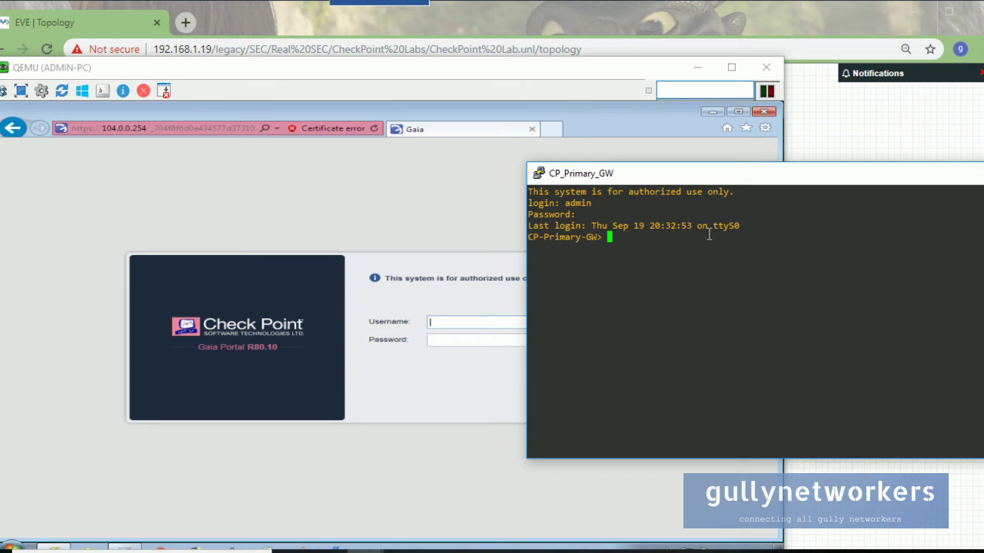
left_click_drag(603, 239, 529, 242)
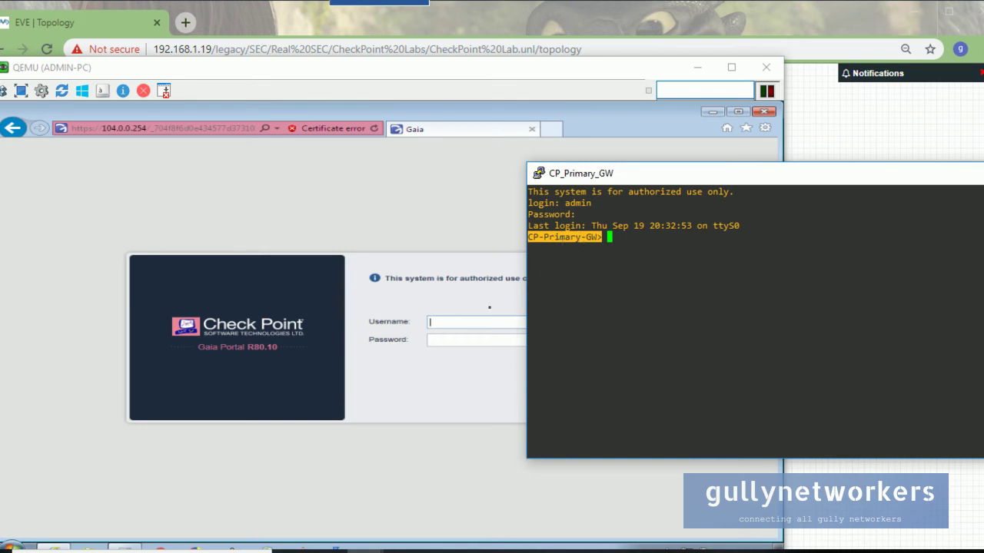
left_click(455, 260)
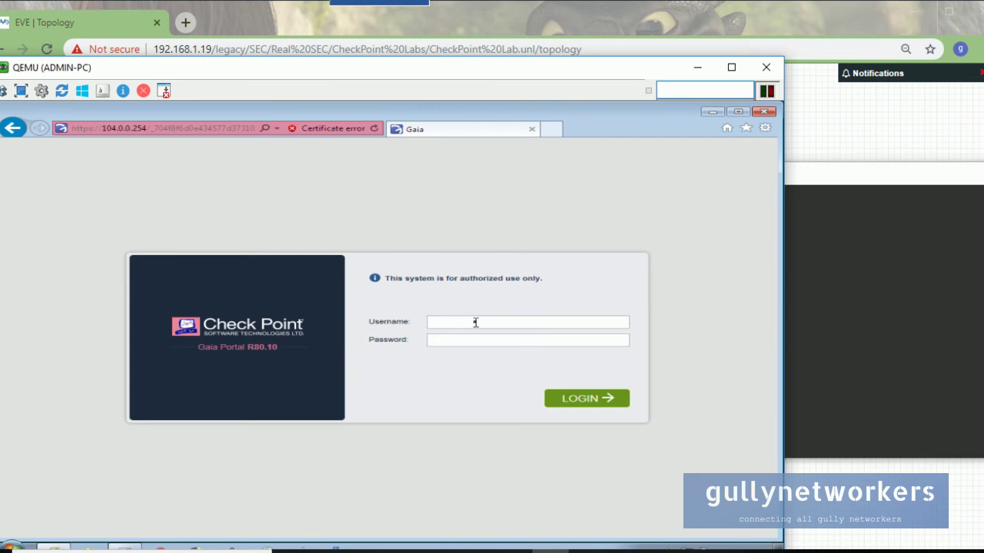
Step: Rerun the ping to 104.0.0.254 in the Command Prompt
left_click_drag(396, 75, 678, 47)
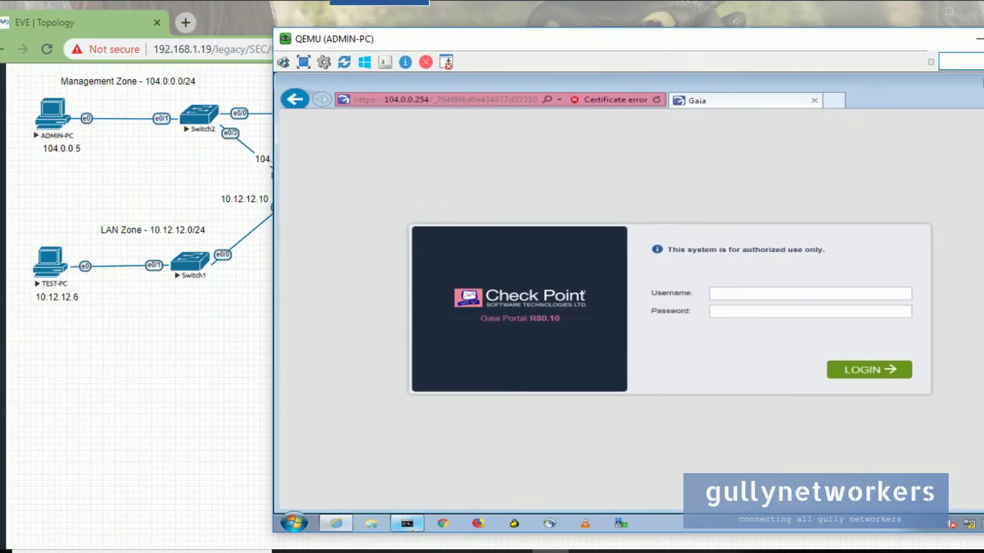
left_click(406, 524)
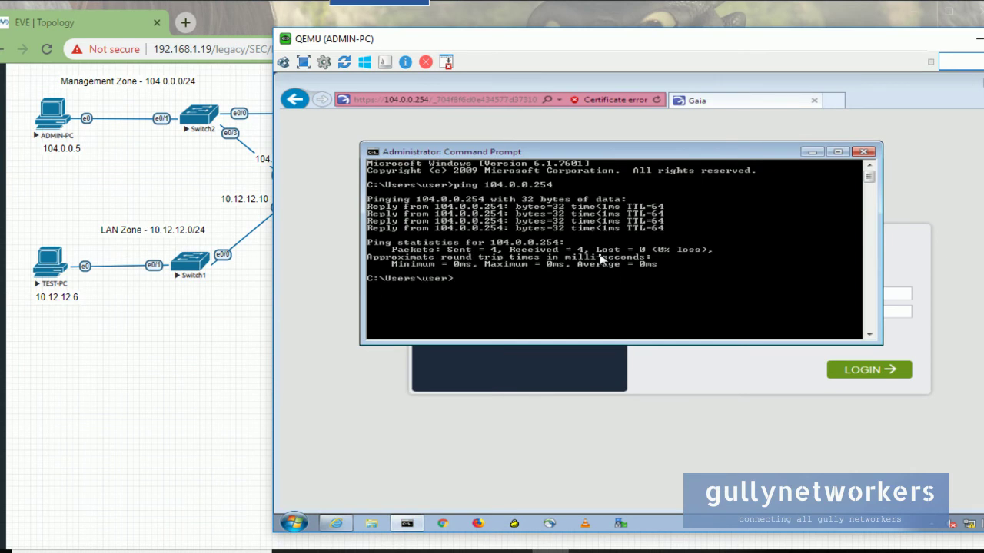
key("Up")
key("Return")
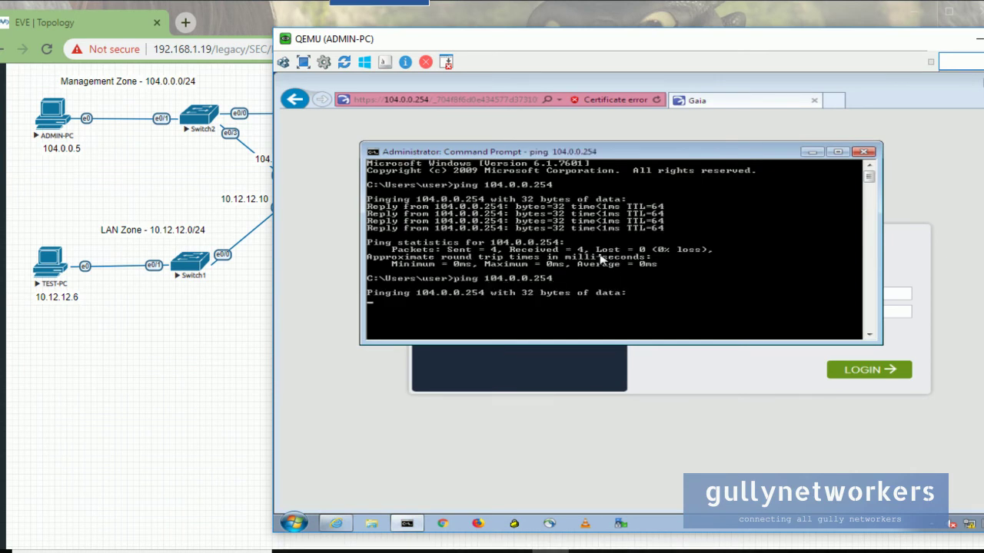
Step: Maximize the Gaia Portal login page and enter admin as the username
left_click(812, 152)
left_click(731, 293)
double_click(677, 40)
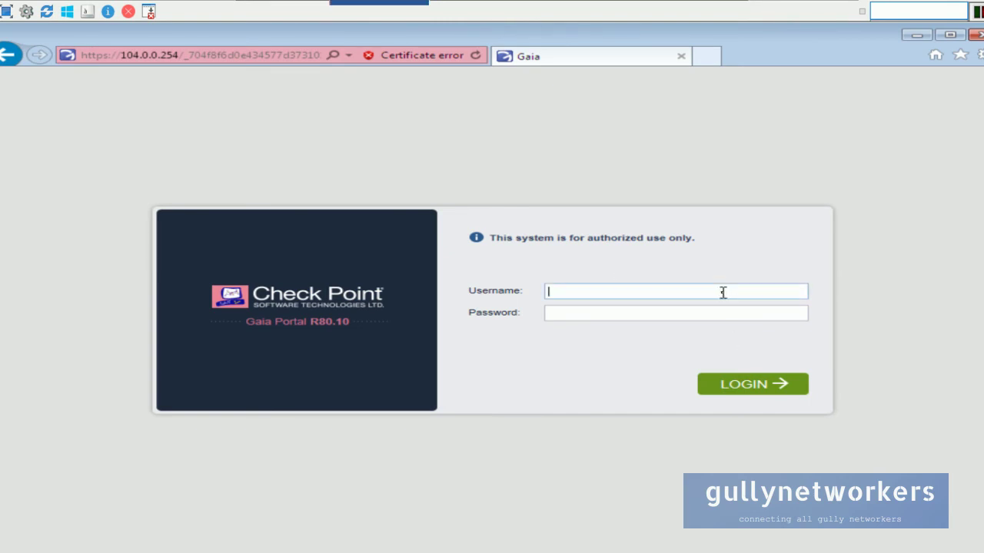
type("admin")
key("Tab")
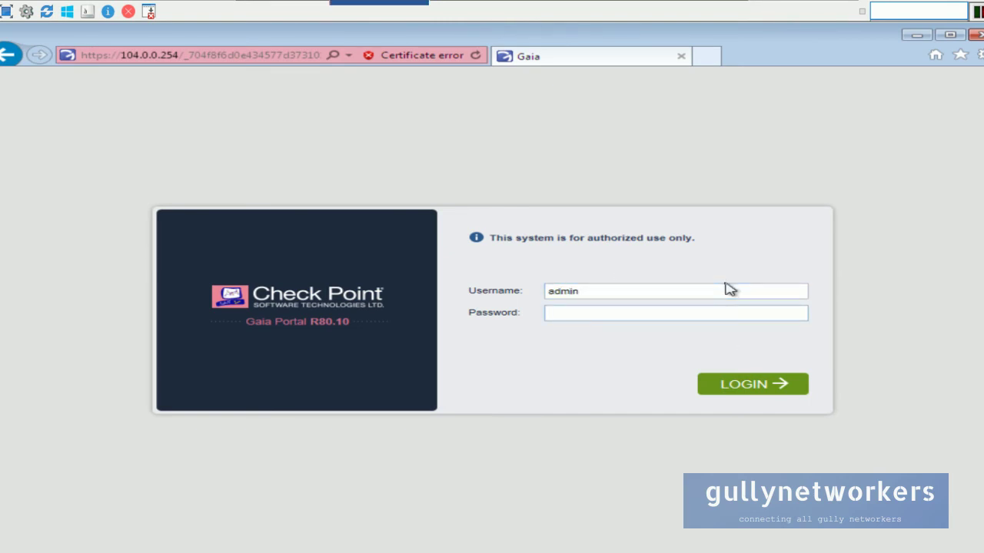
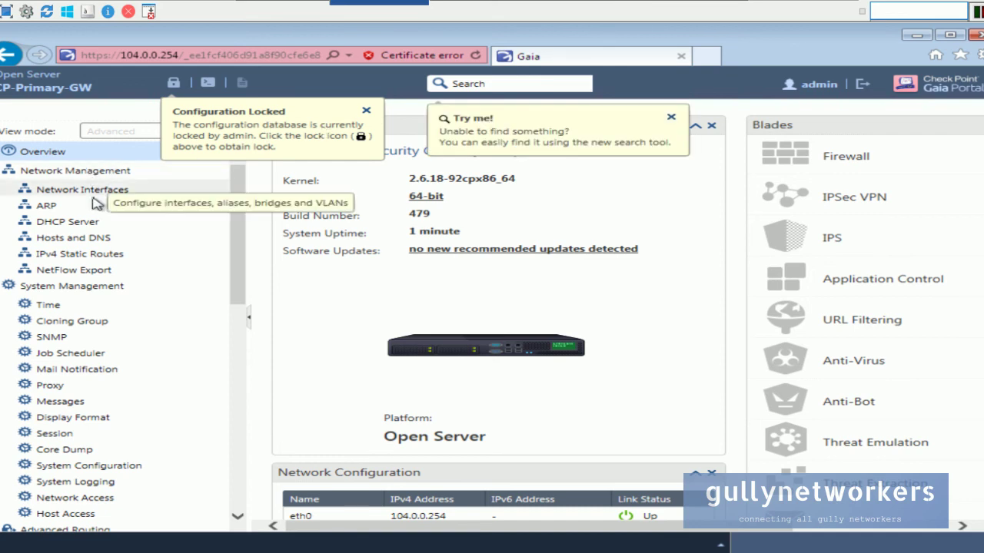
Step: From Hosts and DNS, override the configuration lock for admin, then go back to the CP-Primary-GW Overview
left_click(80, 241)
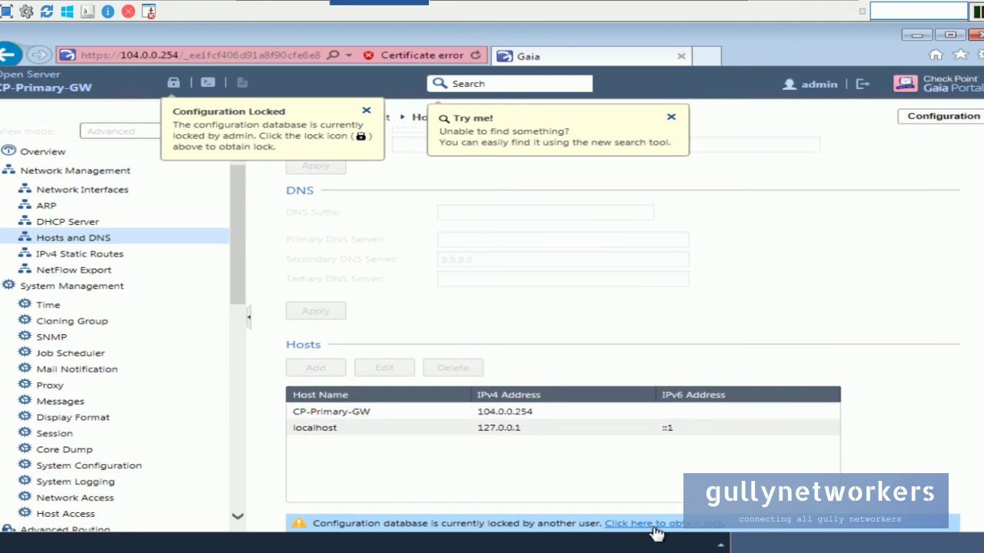
left_click(174, 85)
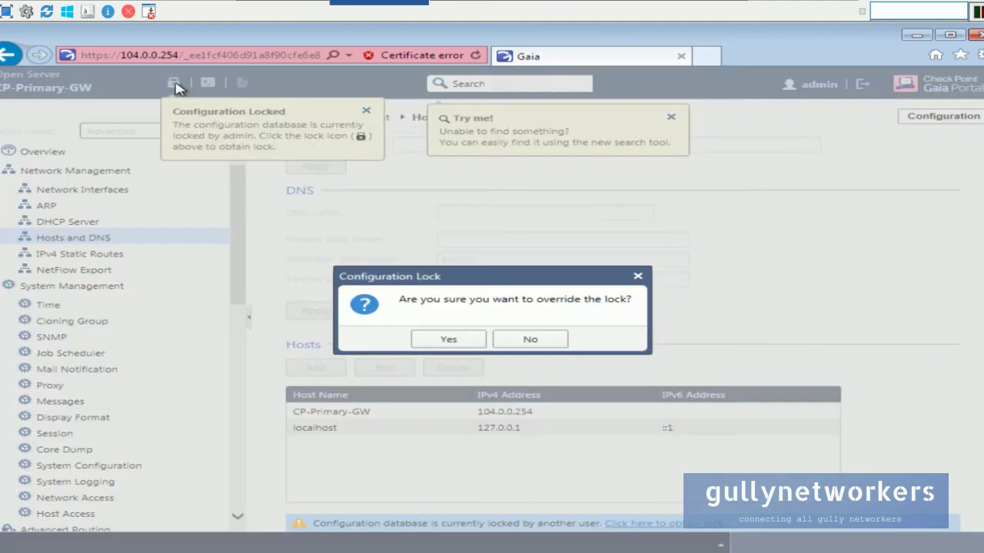
left_click(454, 346)
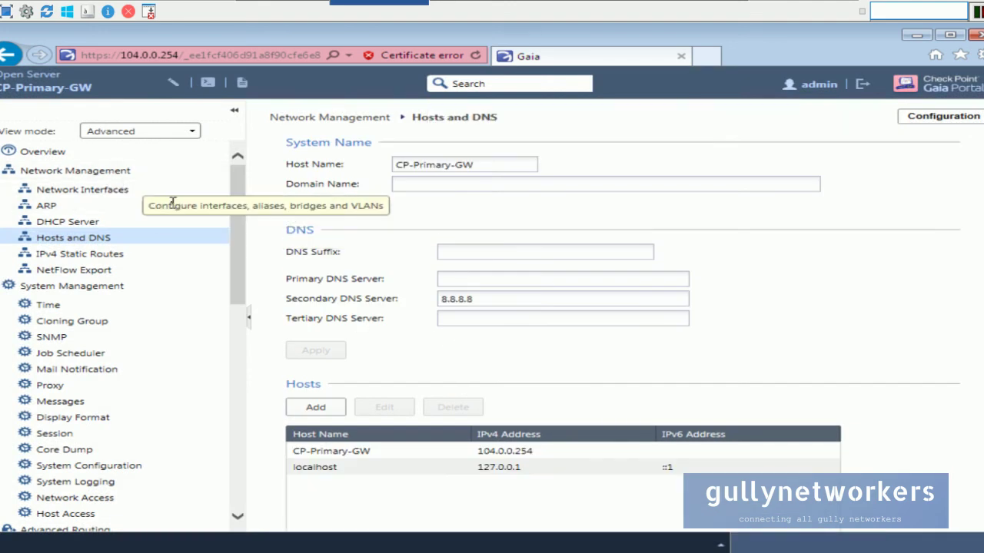
left_click(62, 159)
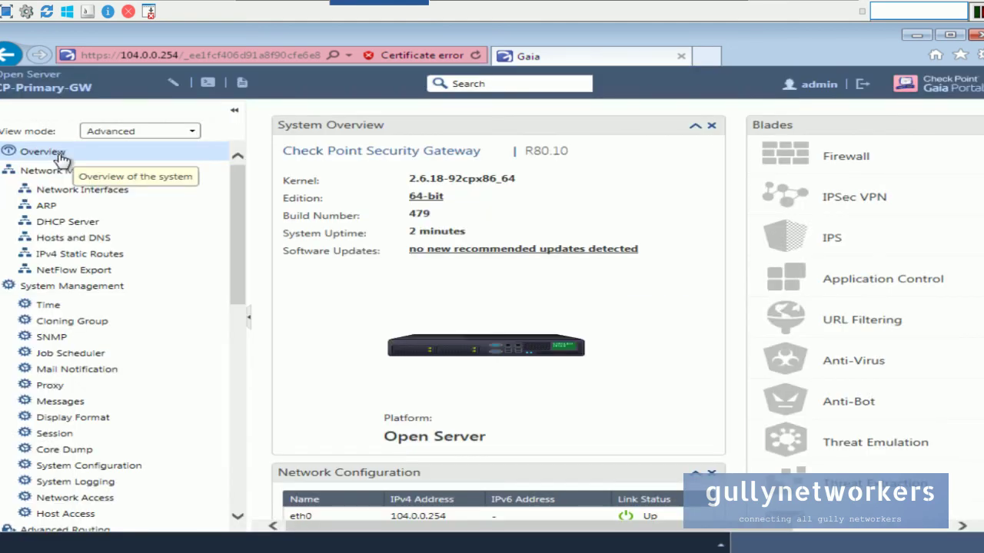
Step: Check Network Interfaces and ARP, then view IPv4 Static Routes showing the default route via 192.168.1.254
left_click(121, 191)
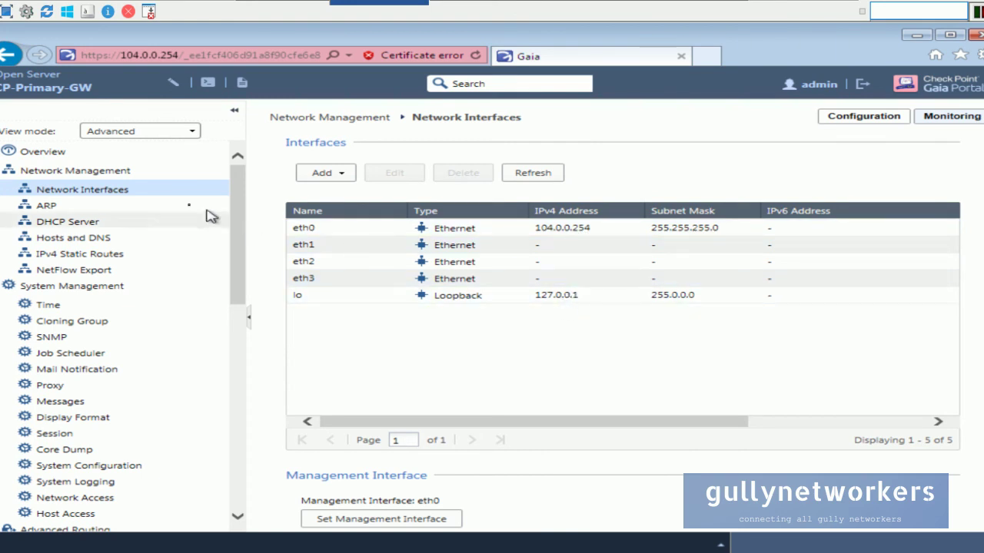
left_click(178, 208)
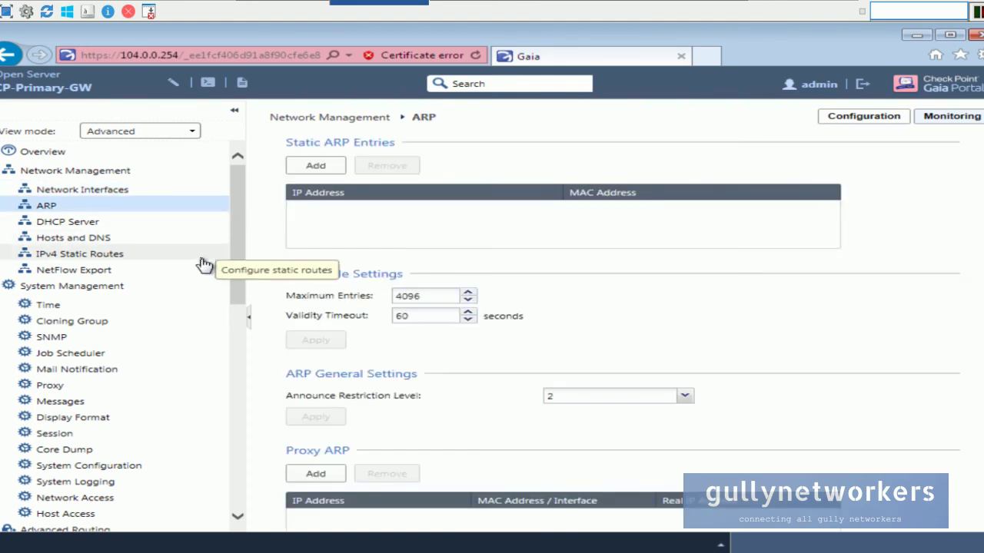
left_click(197, 258)
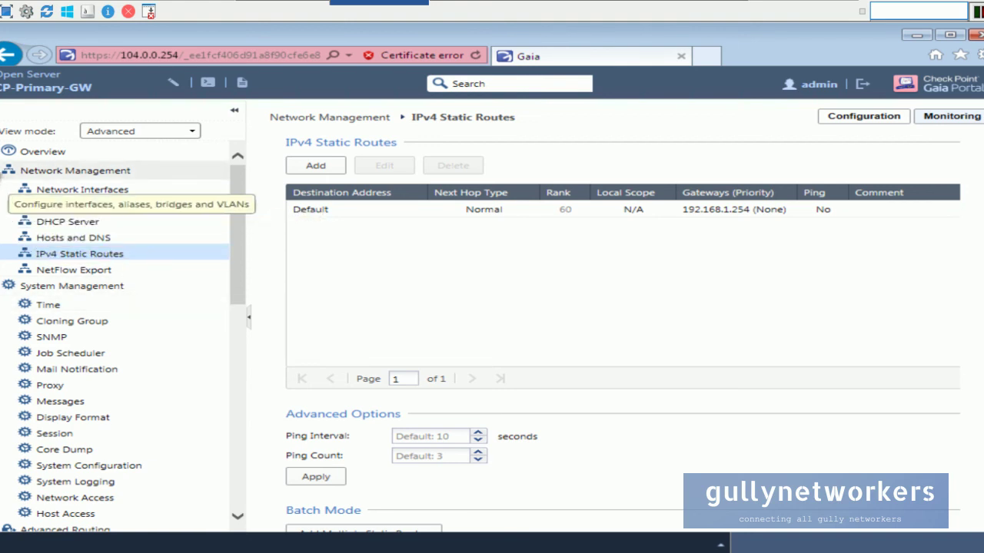
left_click(23, 170)
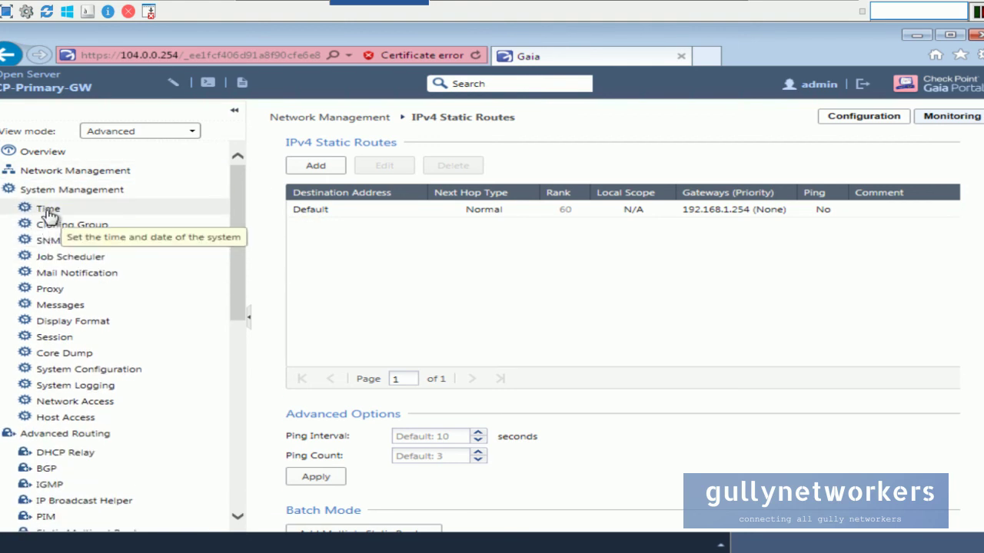
Step: Review the Time, SNMP, Mail Notification, Messages, Display Format and Session settings pages
left_click(48, 209)
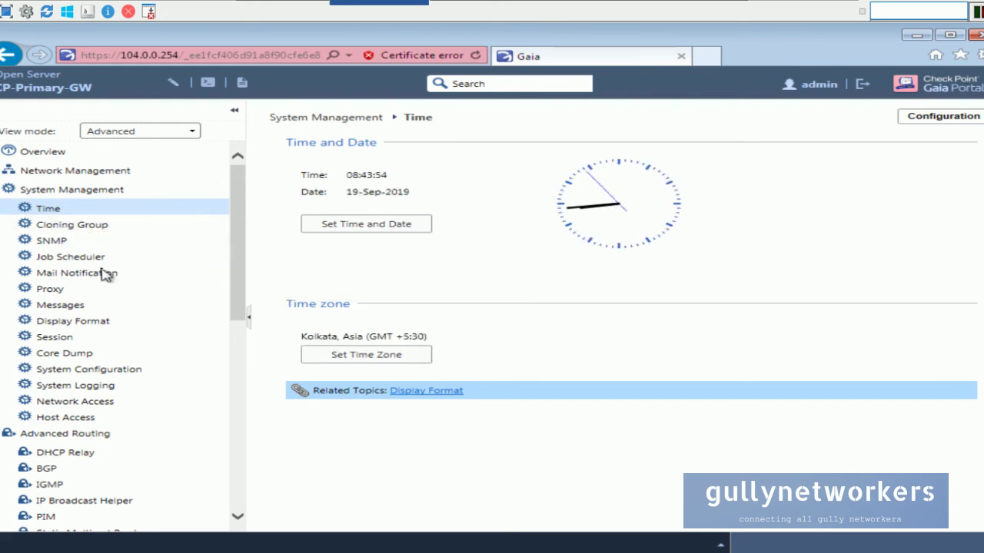
left_click(75, 241)
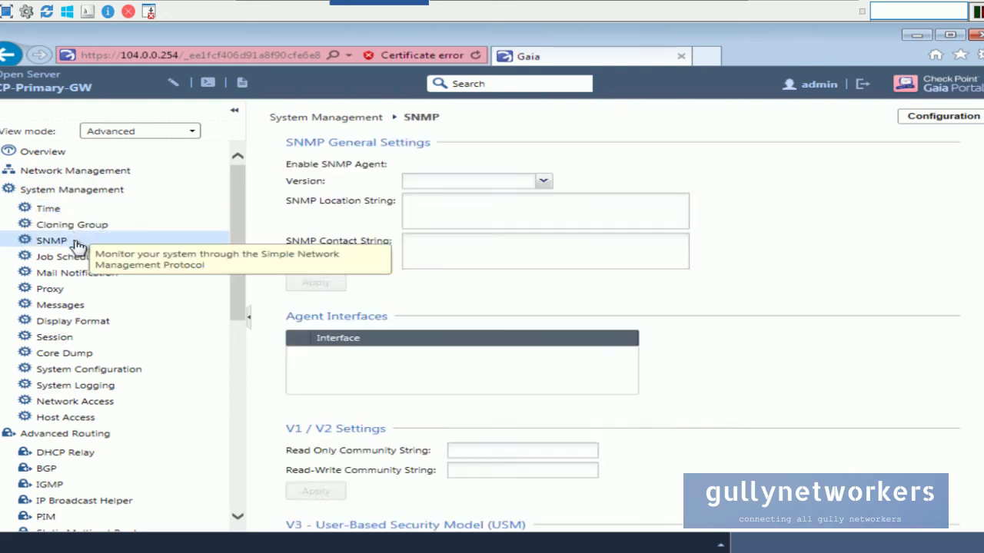
left_click(124, 275)
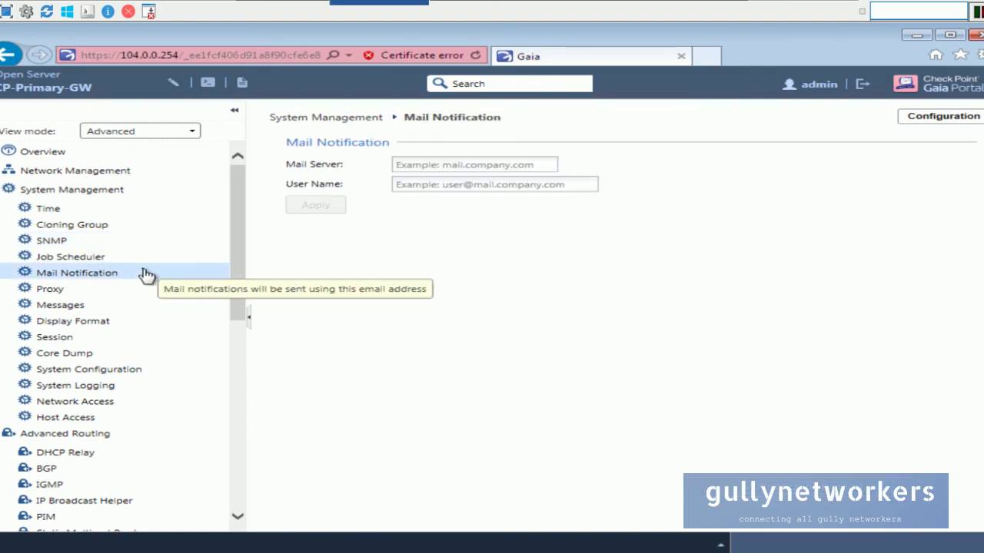
left_click(90, 306)
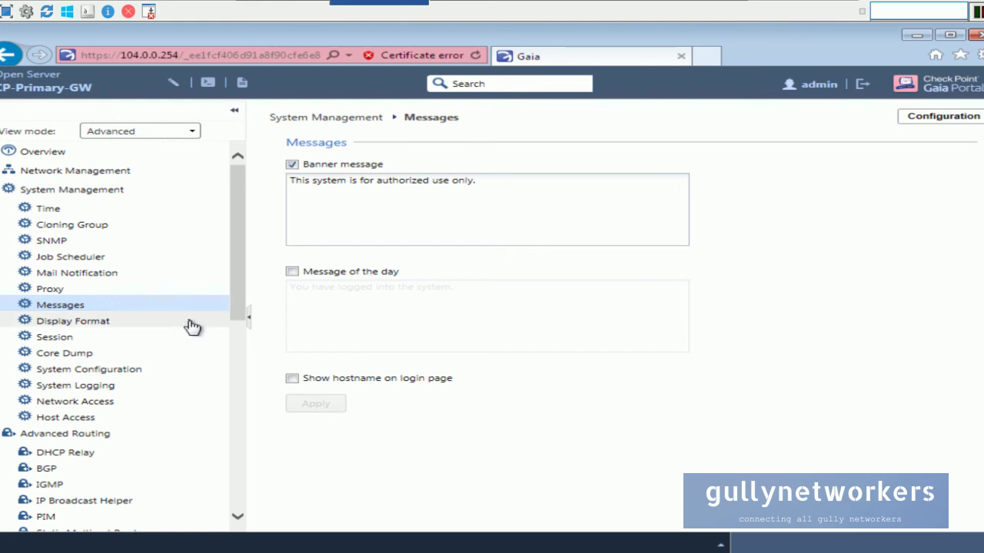
left_click(162, 323)
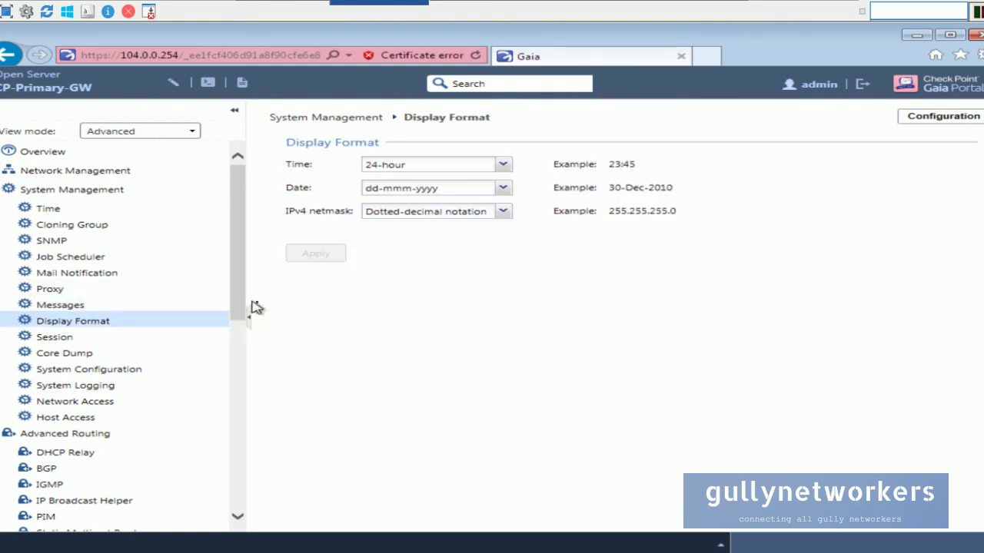
left_click(80, 341)
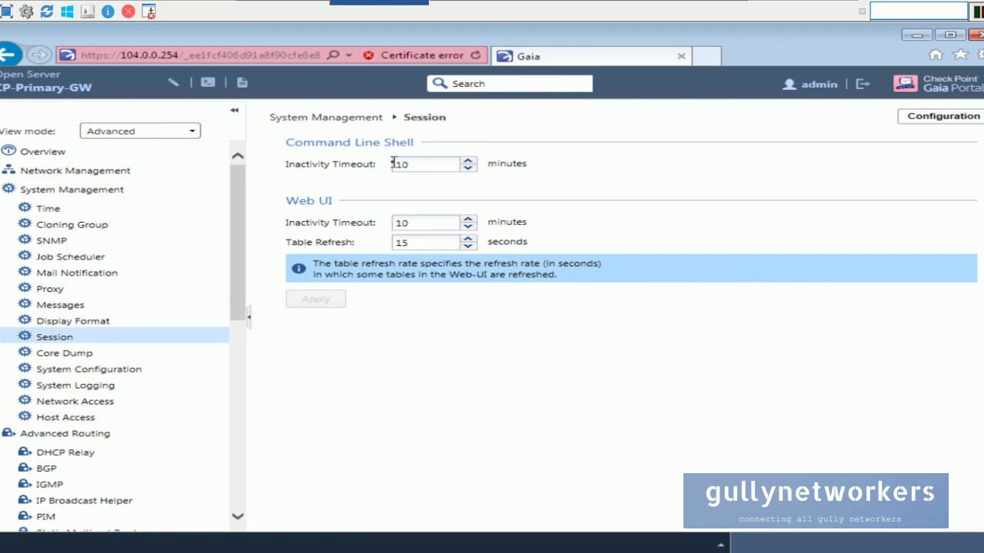
Step: Check System Logging and Network Access, then view the Host Access list allowing Any host
left_click(108, 388)
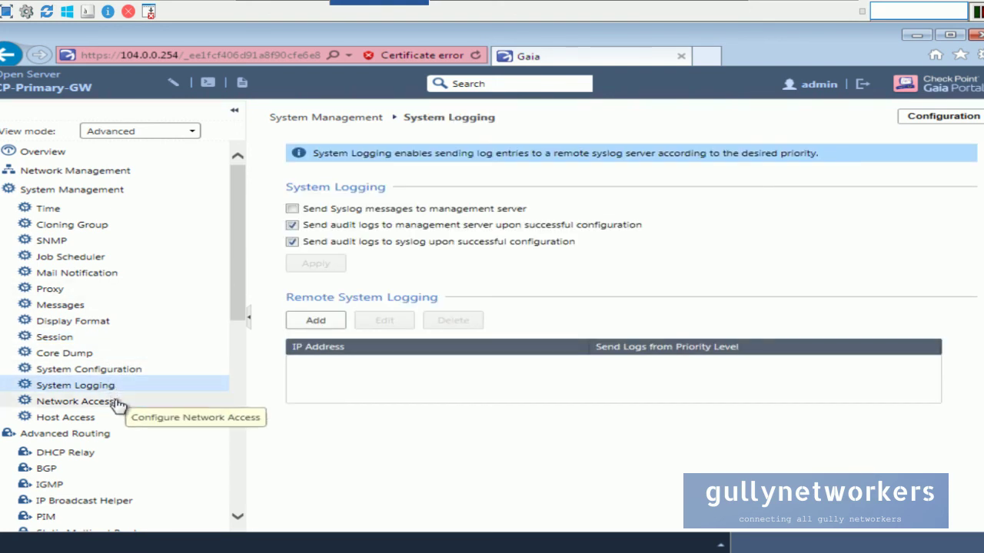
left_click(115, 403)
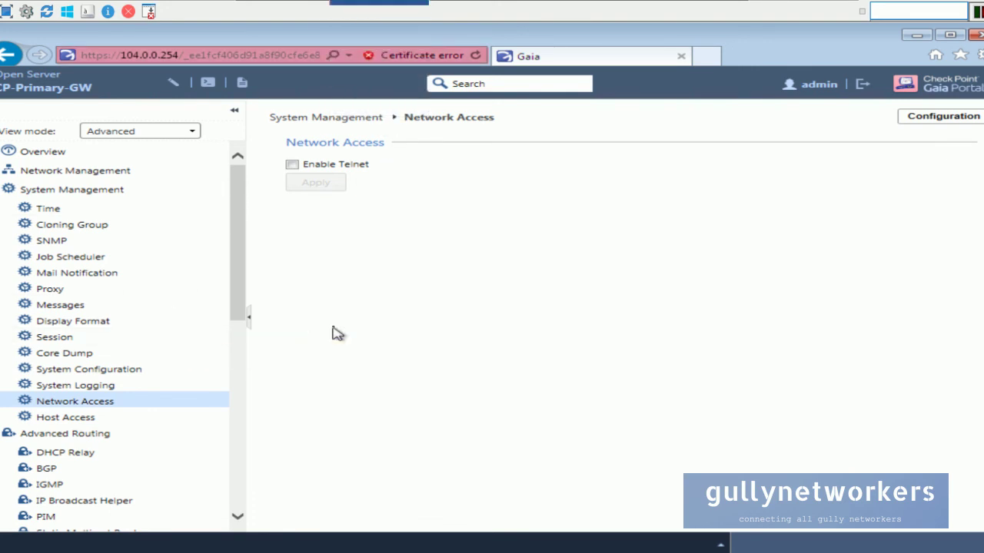
left_click(137, 422)
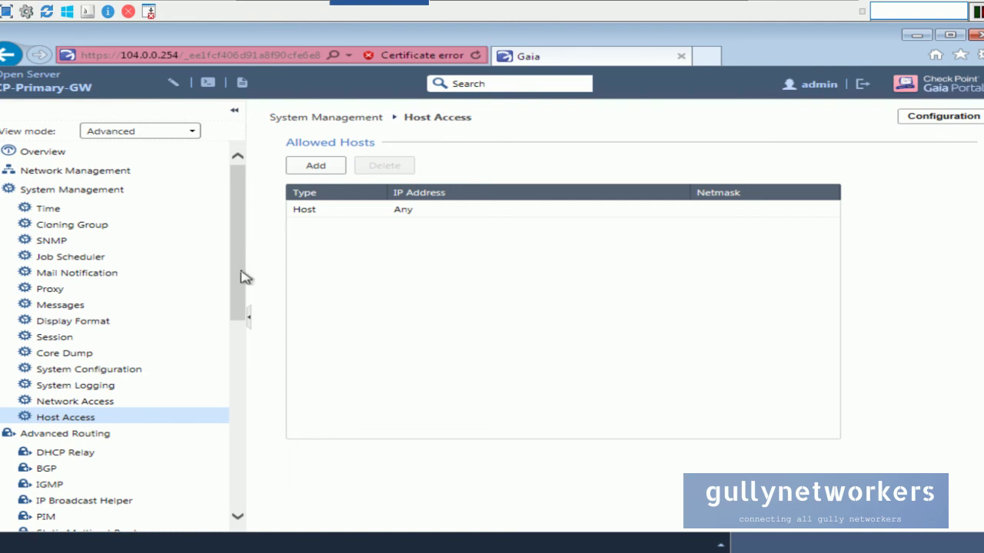
left_click_drag(240, 277, 246, 347)
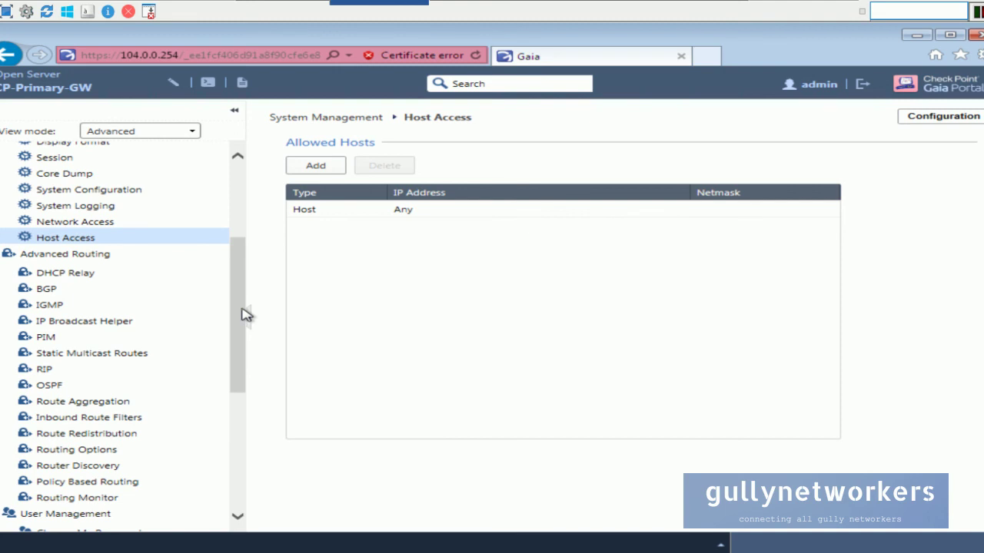
Step: Browse the BGP, DHCP Relay, IGMP and RIP pages, ending on OSPF with Router ID 104.0.0.254
left_click(95, 286)
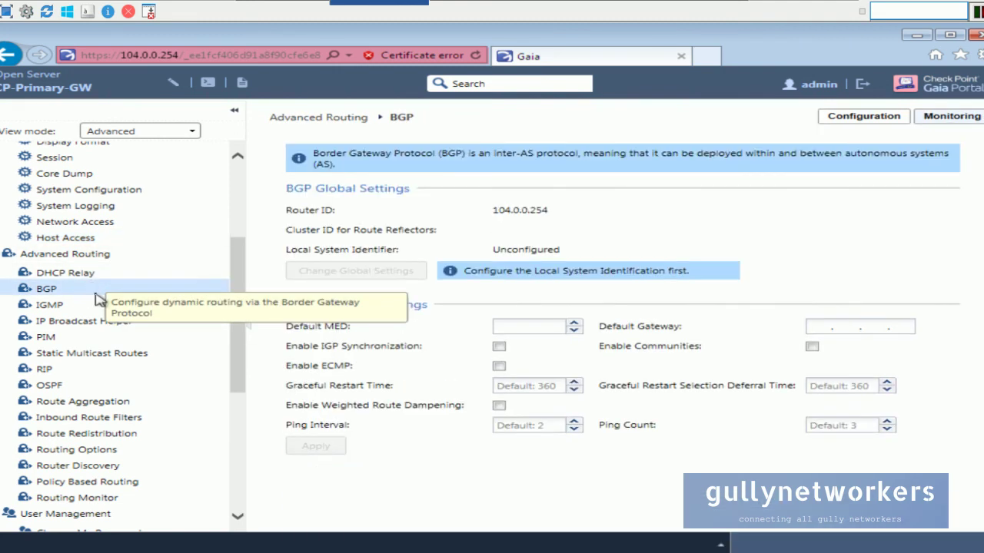
key("Up")
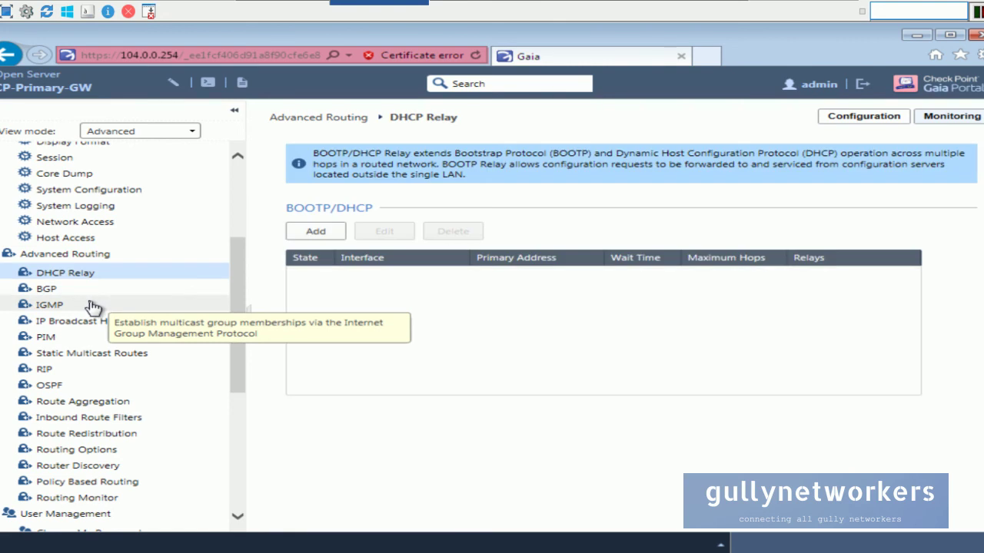
left_click(91, 306)
left_click(89, 375)
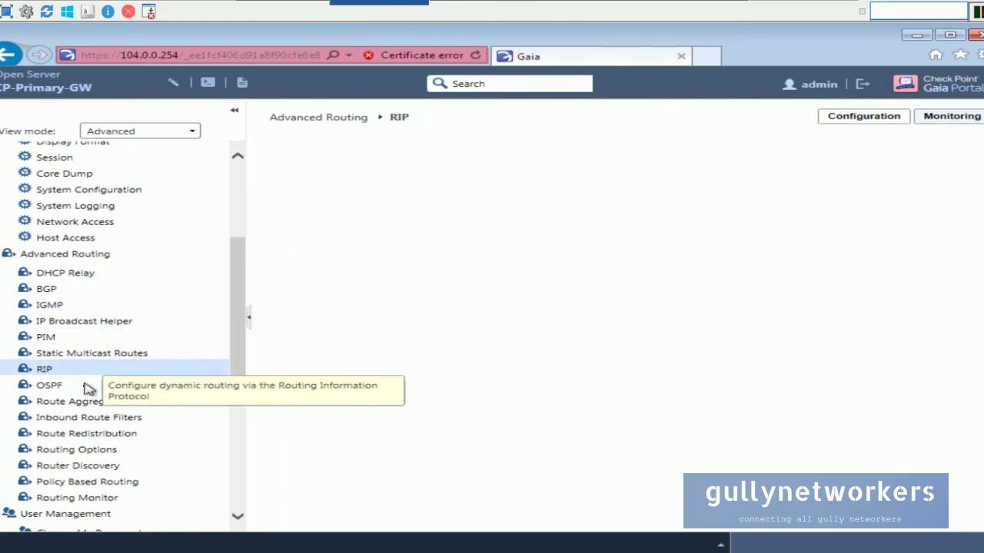
left_click(83, 389)
scroll(88, 303, "down", 1)
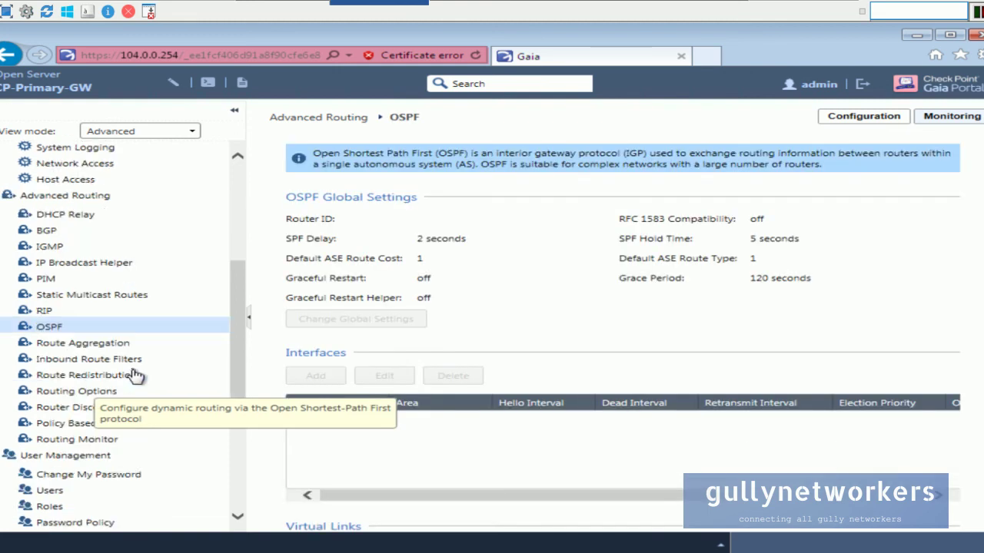
scroll(81, 305, "down", 3)
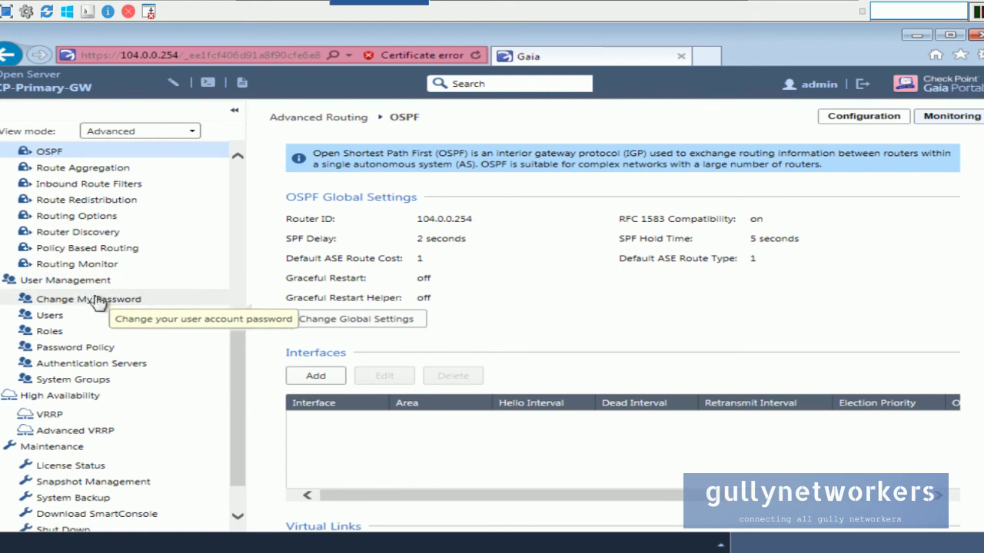
Step: Look at the Change My Password form, then list the admin and monitor user accounts
left_click(98, 304)
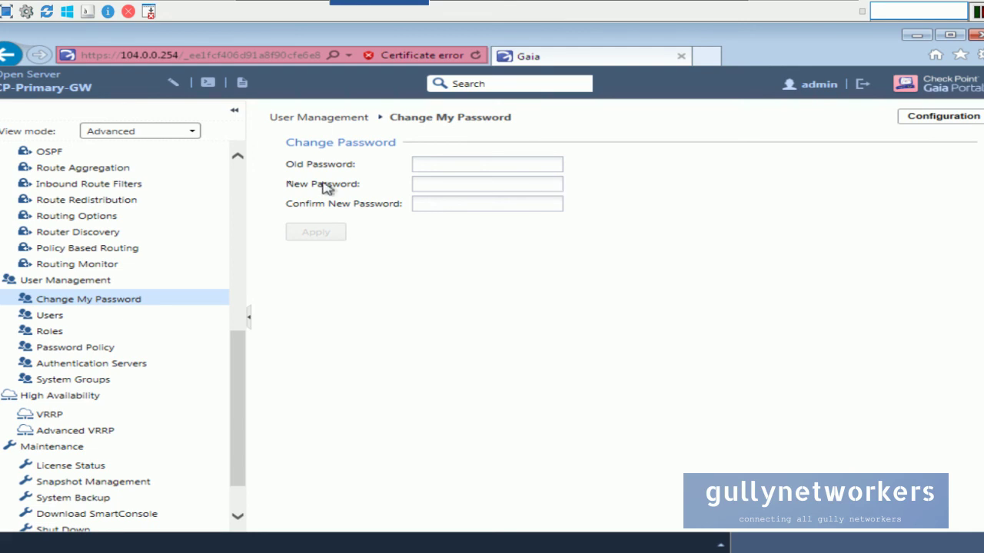
left_click(75, 320)
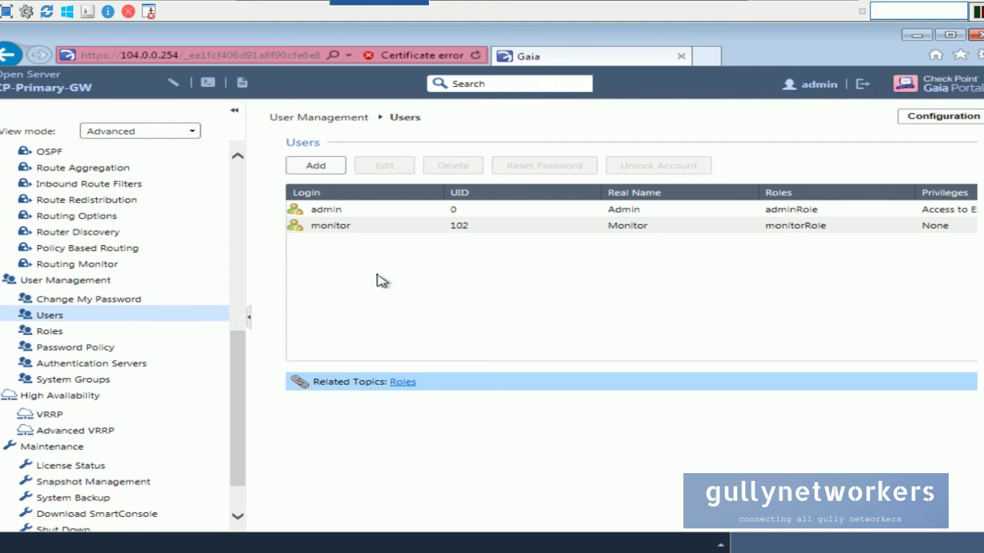
Step: Review Roles and the Password Policy, then show Authentication Servers with no RADIUS and TACACS+ disabled
left_click(123, 332)
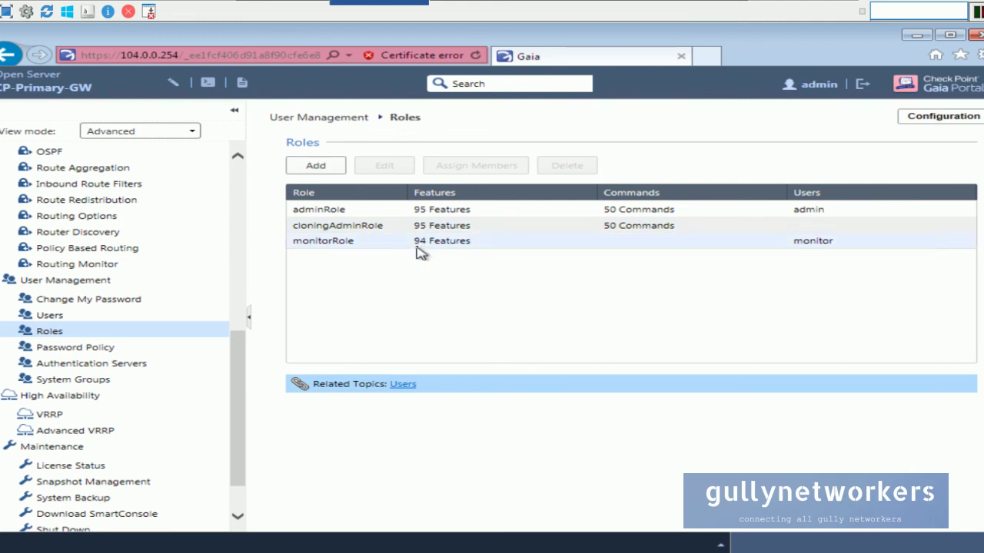
left_click(164, 346)
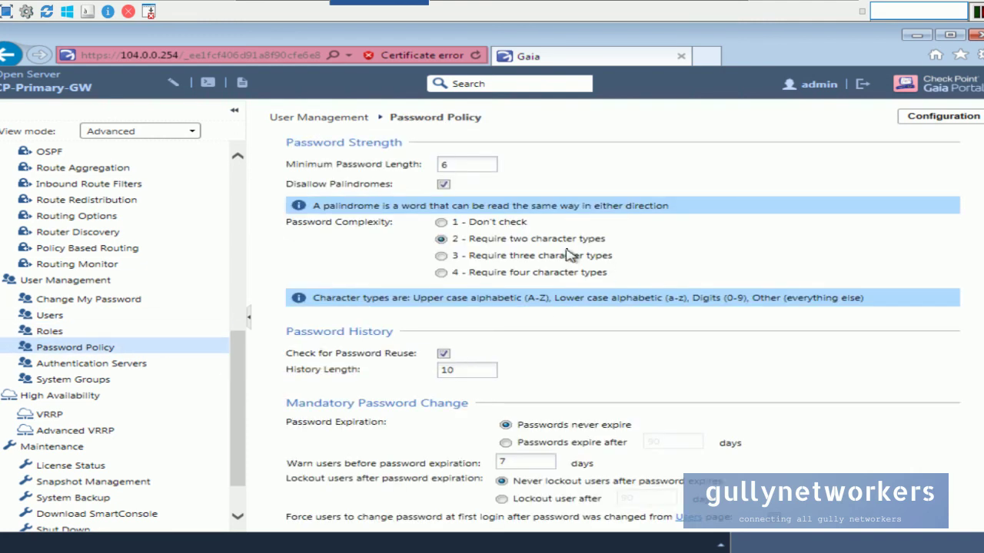
scroll(569, 255, "down", 3)
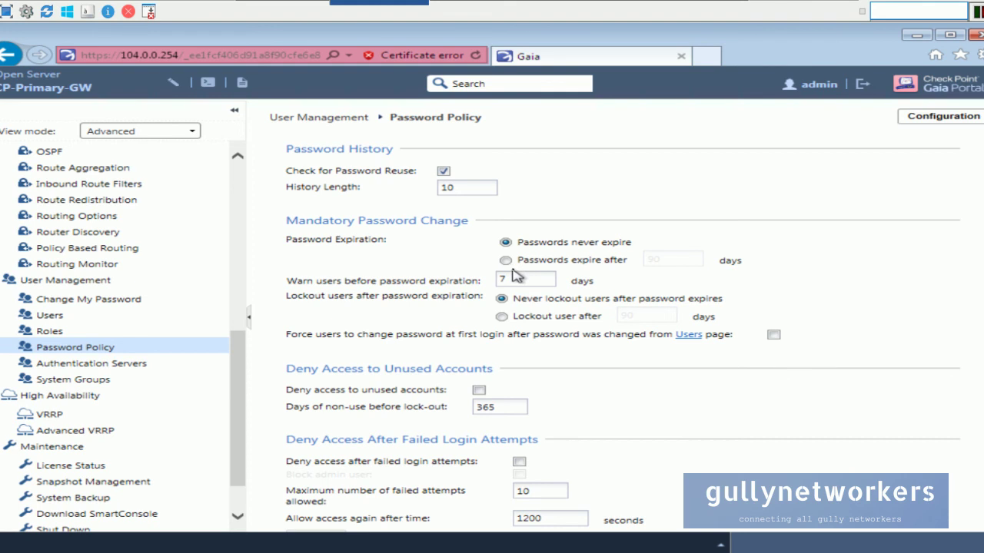
scroll(514, 277, "down", 1)
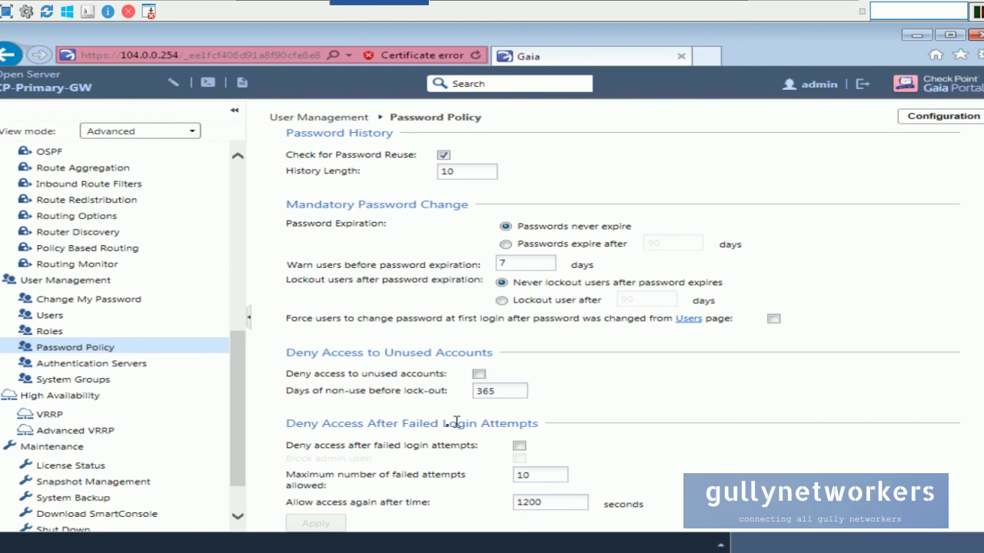
left_click(146, 366)
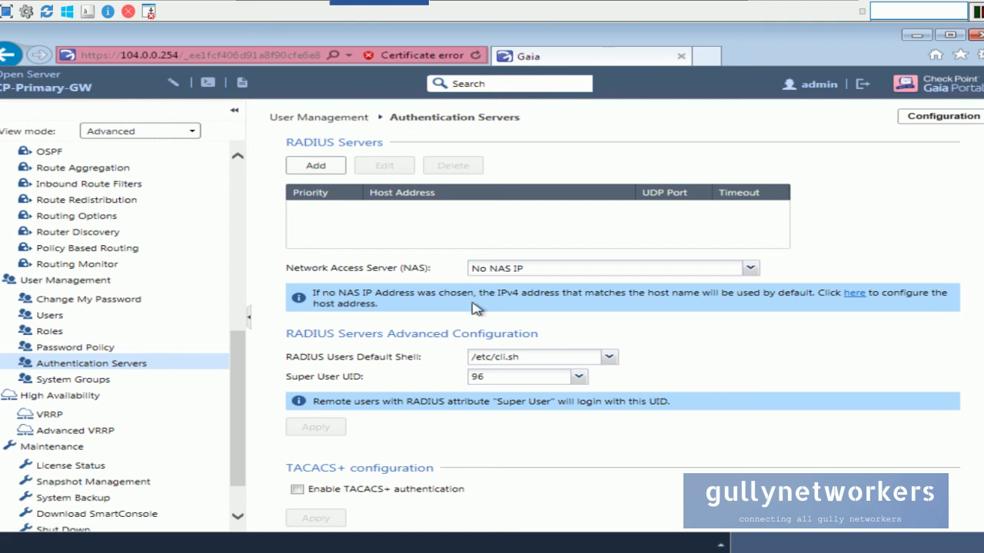
Step: Open and cancel the new RADIUS server form, then look through the System Groups list
left_click(319, 166)
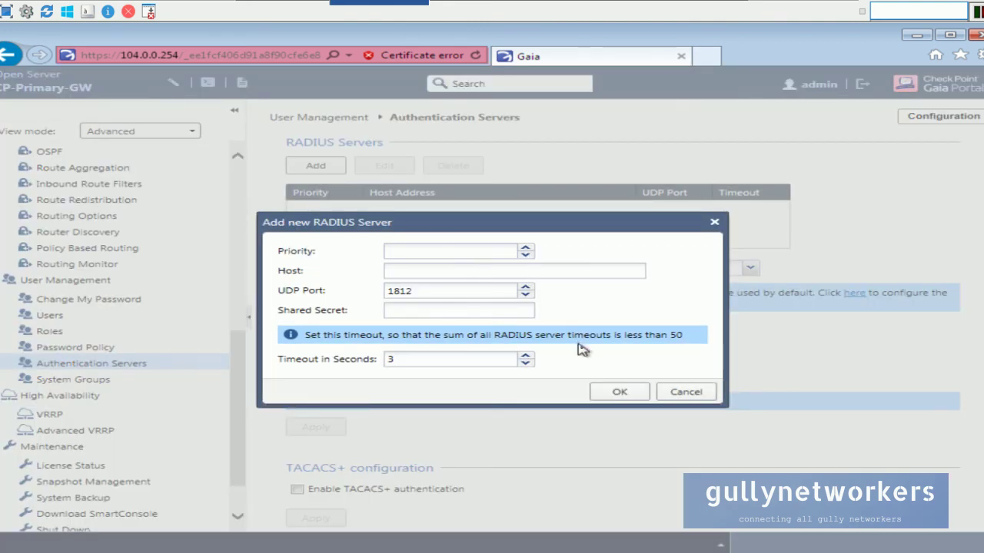
left_click(682, 395)
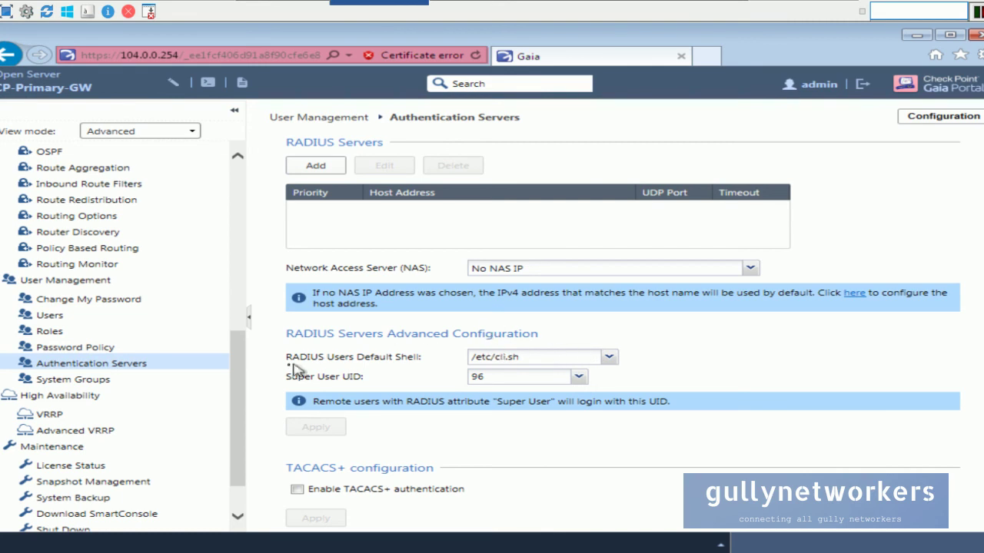
left_click(100, 377)
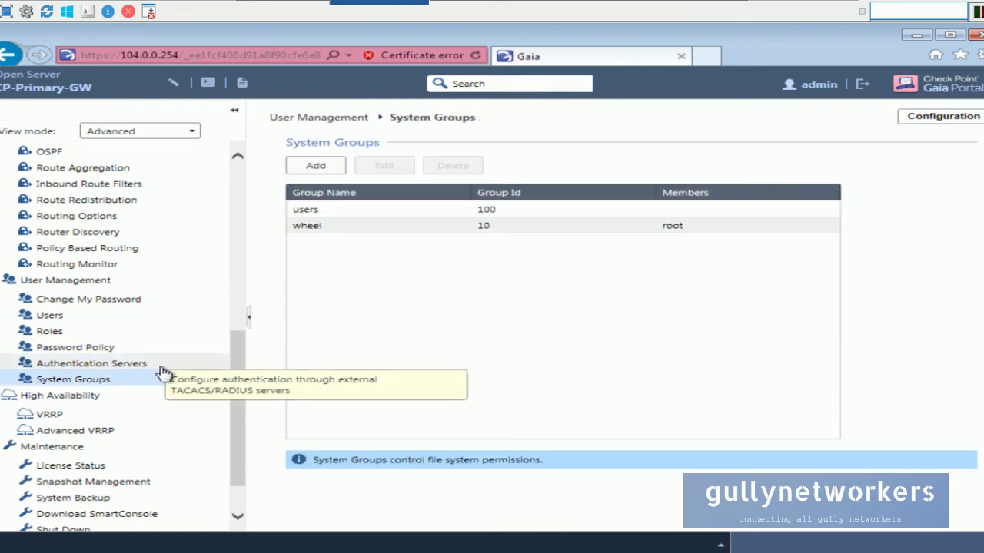
scroll(121, 424, "down", 1)
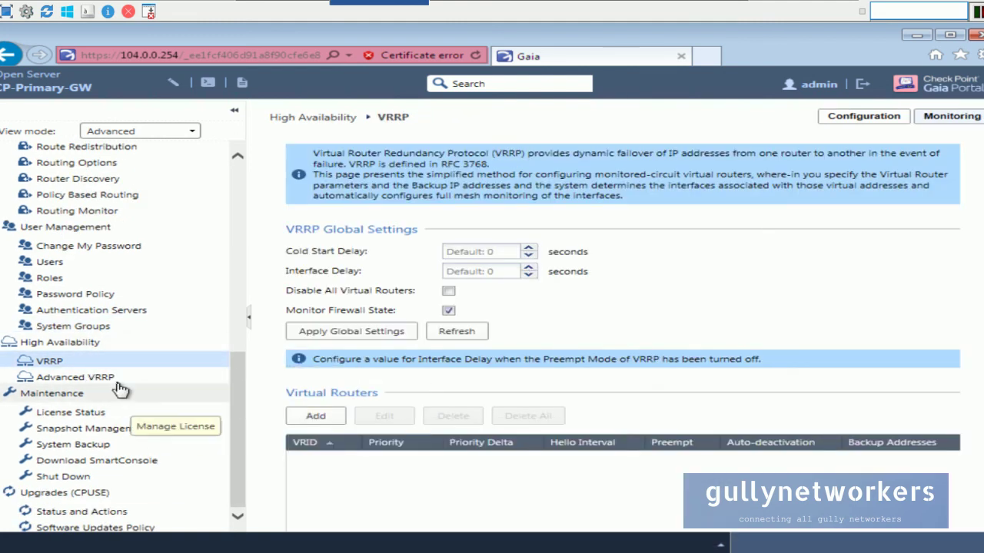
Step: Tour License Status, Snapshots, Backup, SmartConsole download and Shut Down, ending on CPUSE Status and Actions
left_click(107, 411)
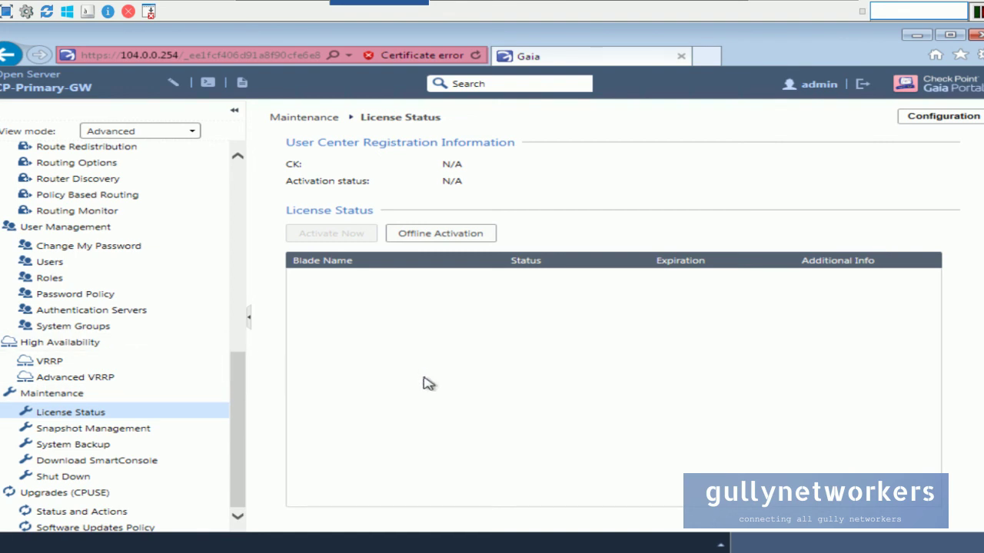
left_click(123, 428)
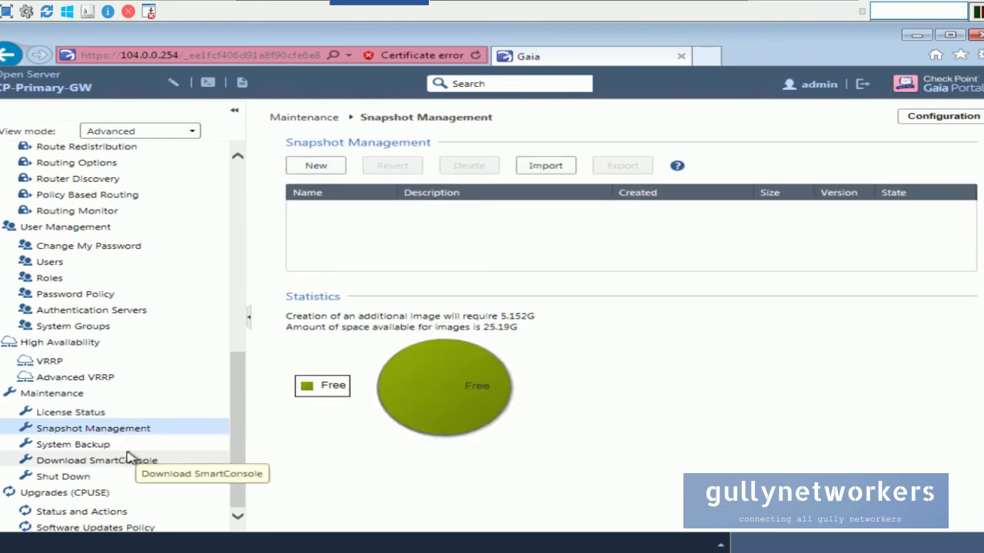
left_click(119, 446)
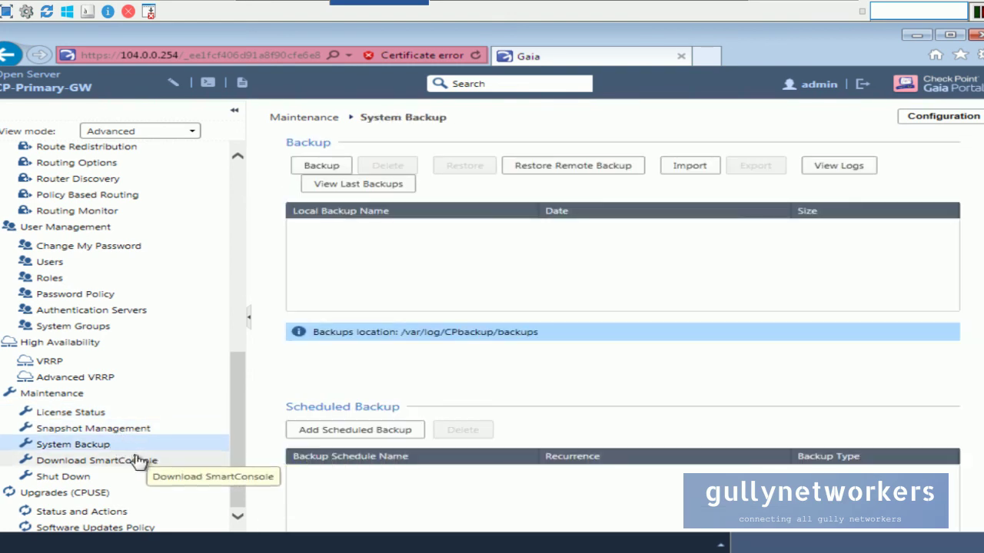
left_click(148, 461)
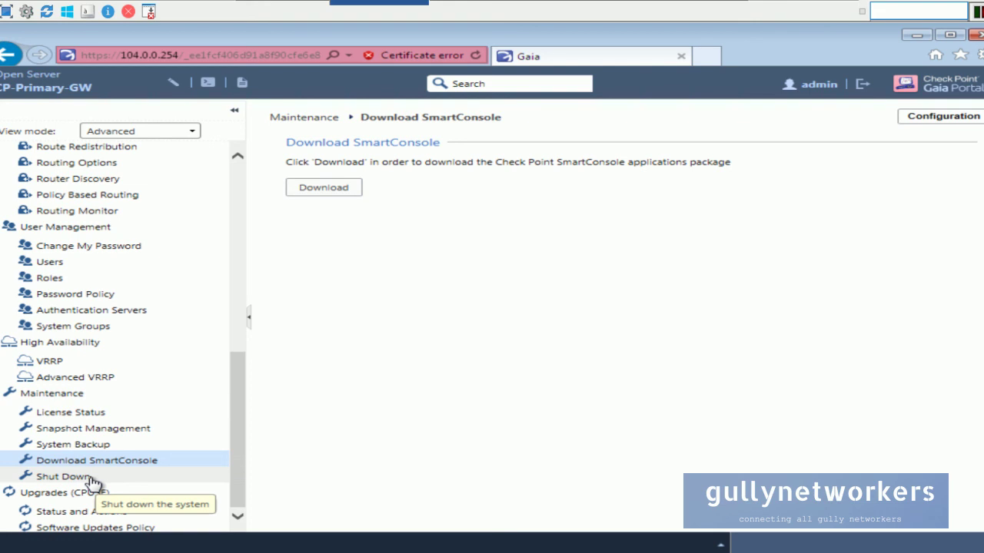
left_click(65, 476)
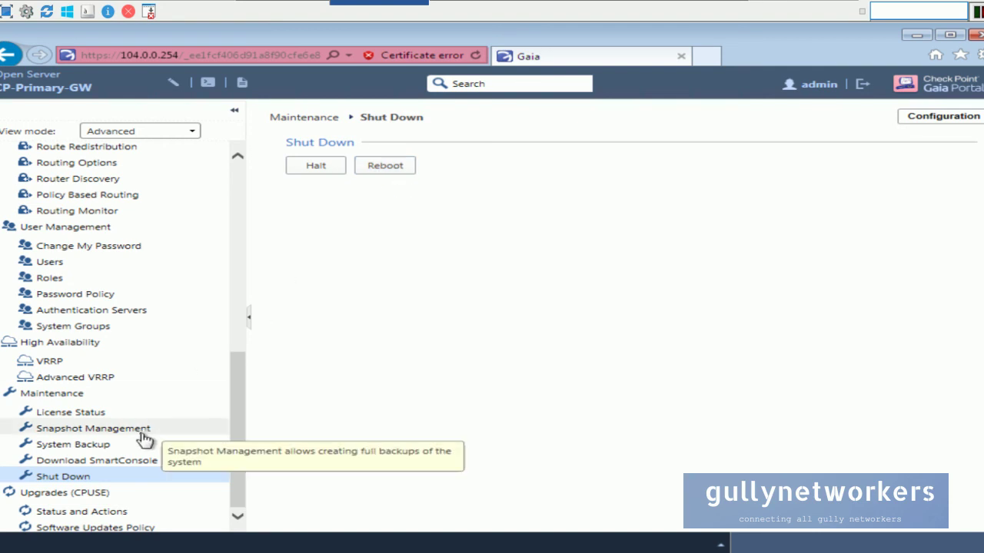
left_click(117, 512)
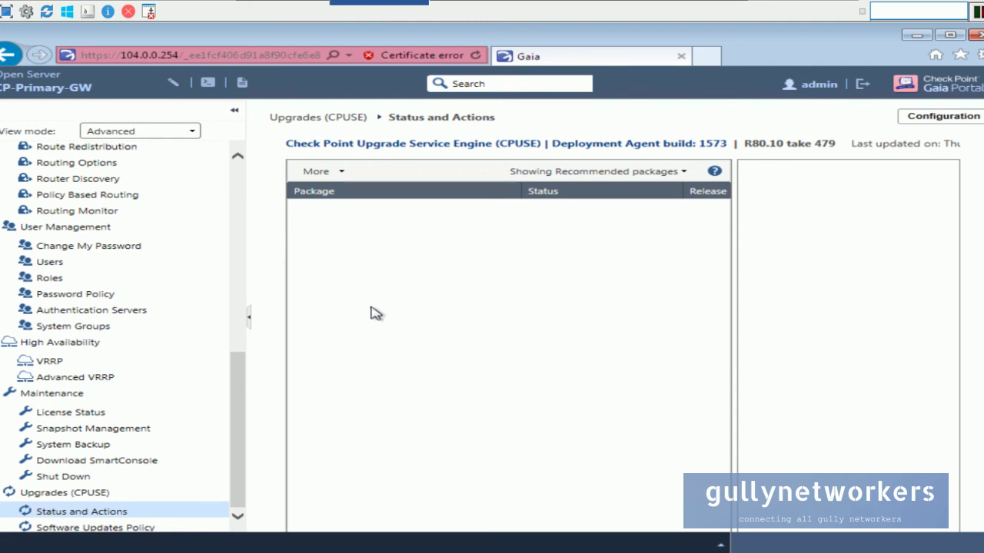
Step: View the Software Updates Policy with its 6-hour check period and manual hotfix downloads
left_click(157, 528)
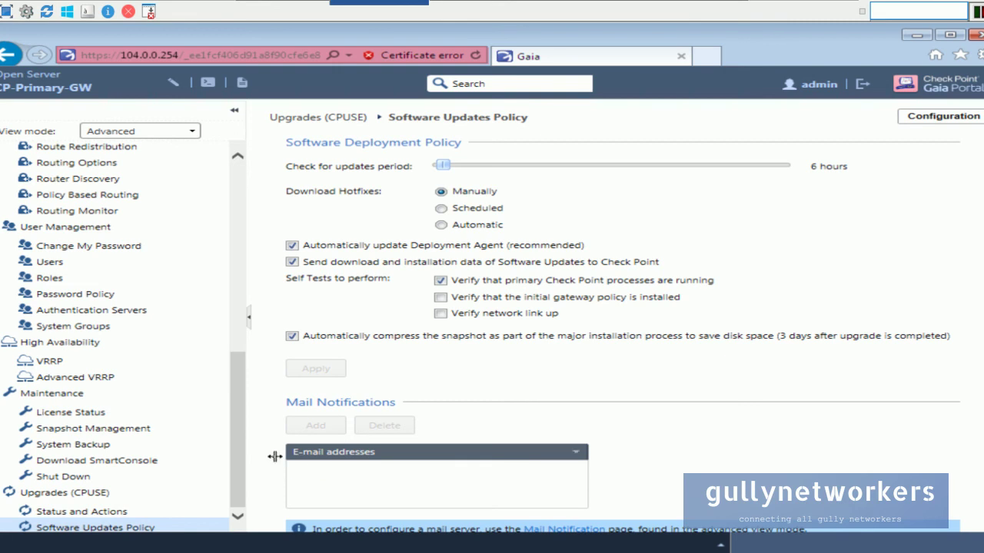
left_click_drag(236, 486, 232, 183)
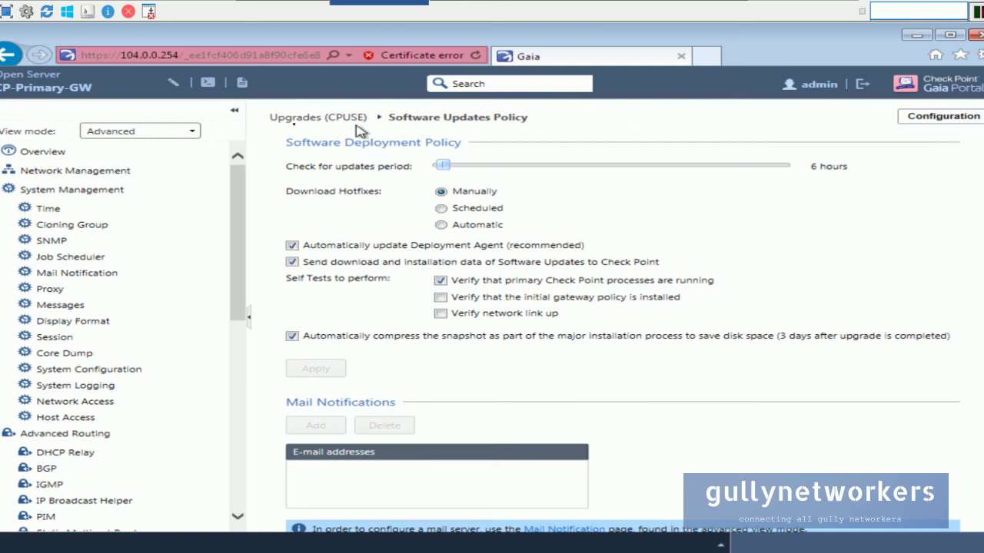
Step: Start the built-in terminal and log in with the admin account
left_click(208, 82)
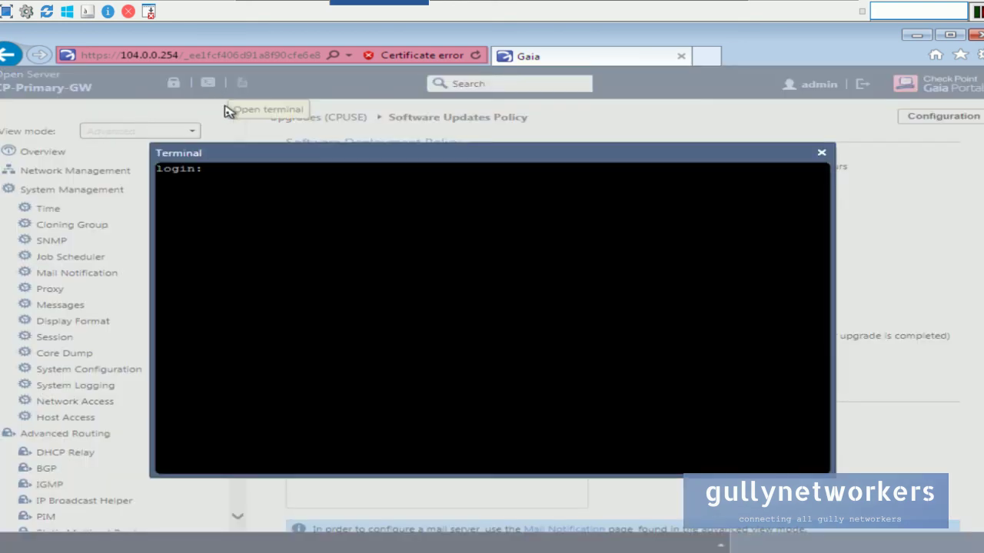
type("admin")
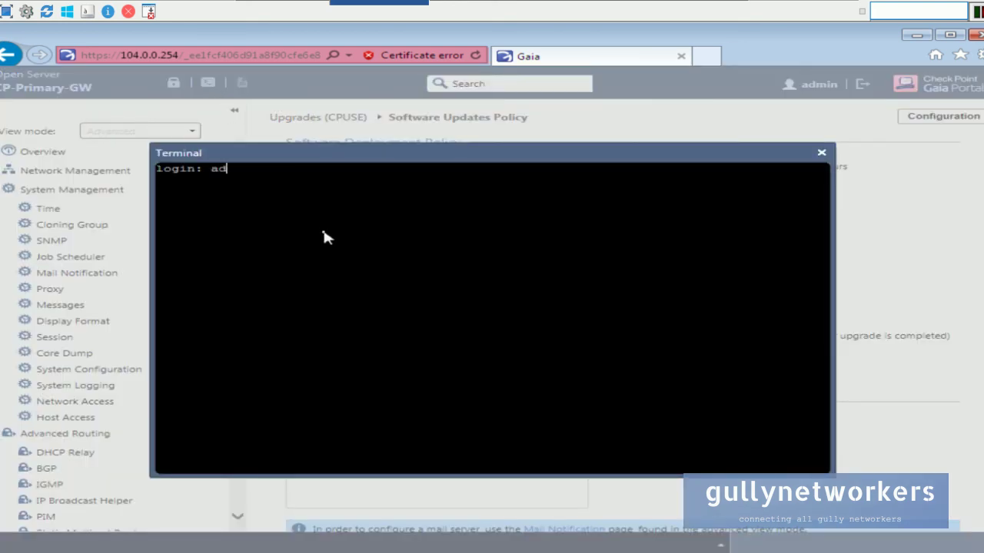
key("Return")
key("Return")
key("Return")
Step: Run show interface eth0 to see 104.0.0.254/24 with link up, then close the terminal
type("show interface")
key("Tab")
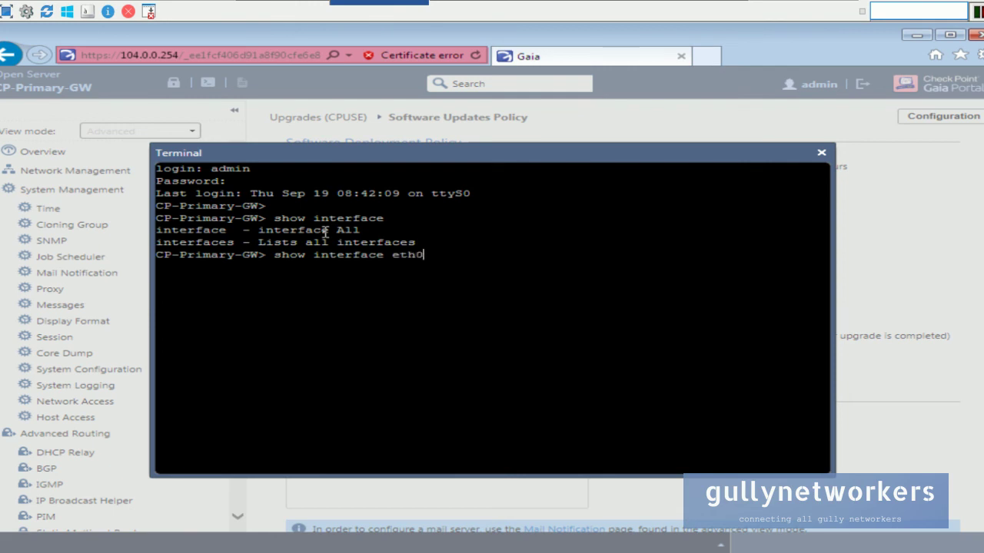
type("eth0")
key("Return")
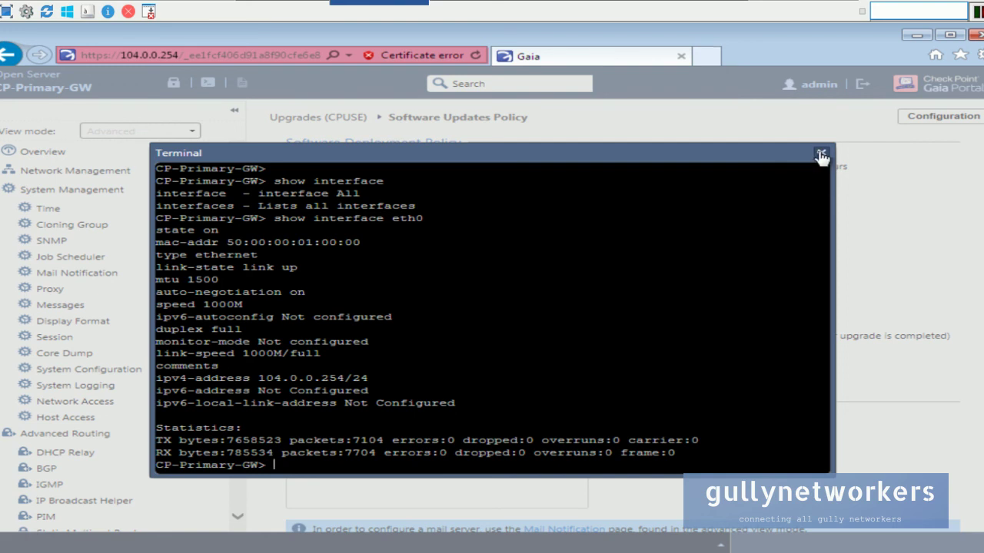
left_click(822, 153)
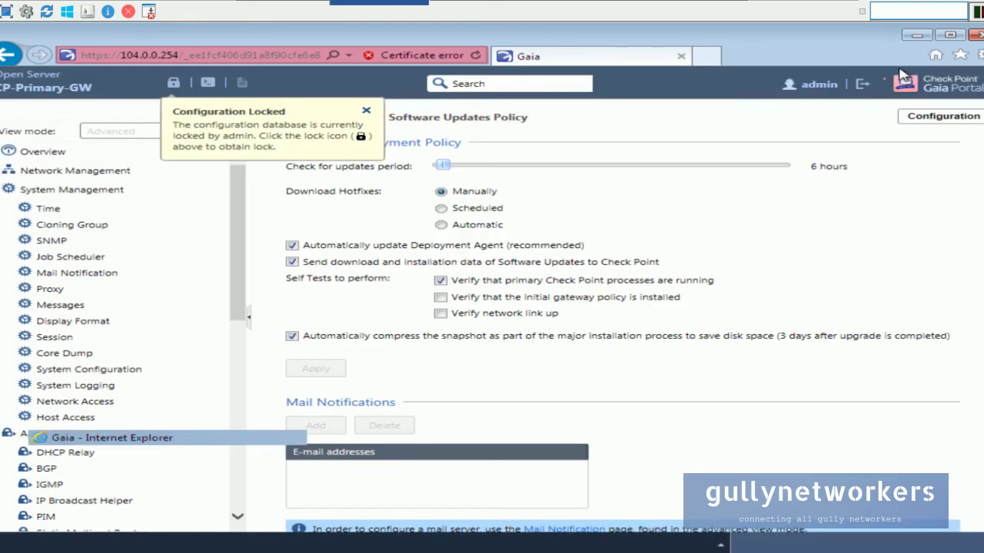
Step: Bring back the EVE-NG lab topology alongside the CP_Primary_GW console at the CP-Primary-GW> prompt
left_click(916, 35)
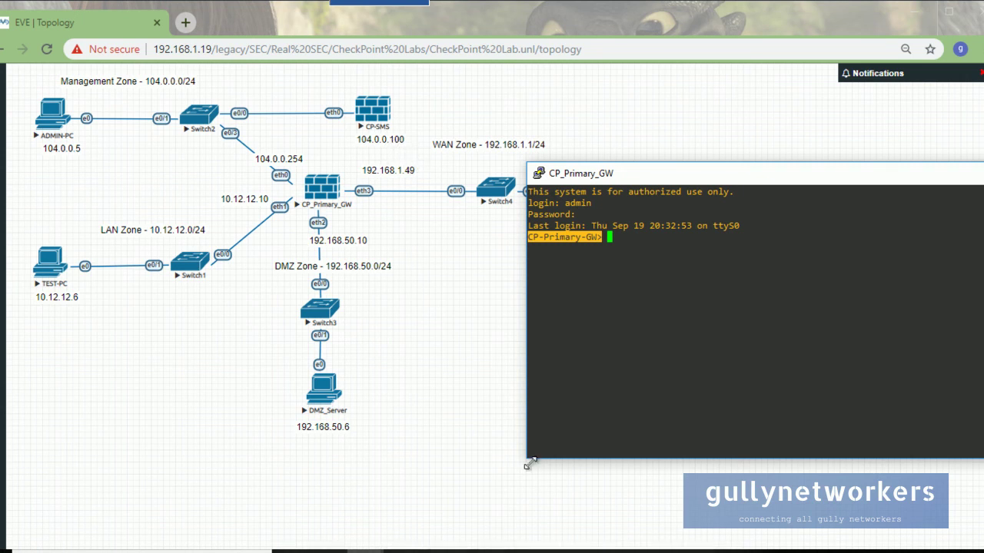
left_click(588, 543)
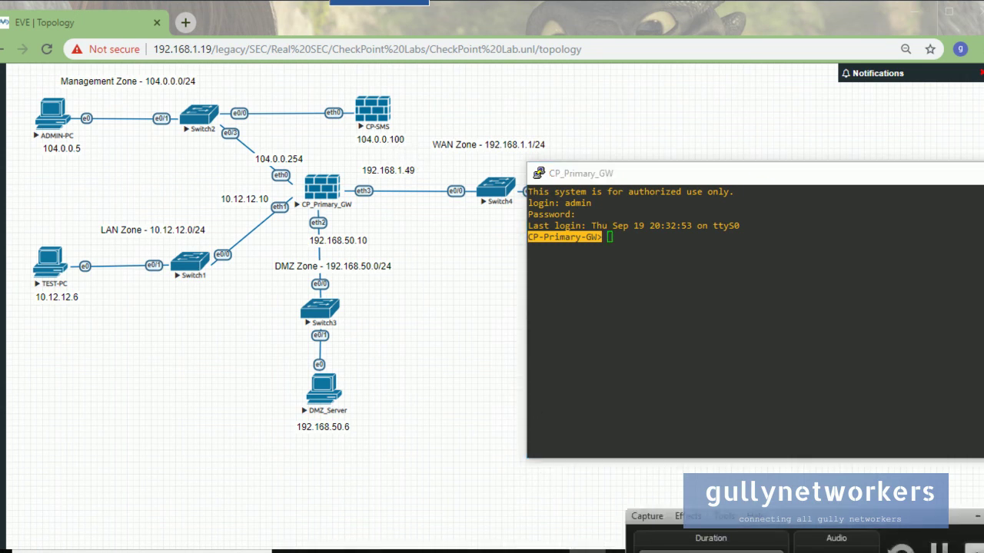